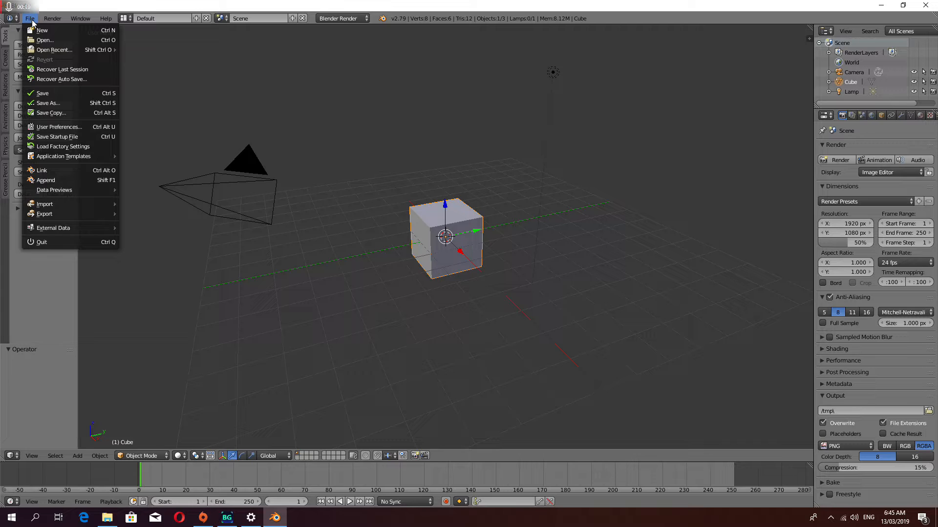
Set the number of undo steps to 256 in the user preferences, save the user settings and close the preferences.
{"action": "left_click", "coordinate": [66, 128]}
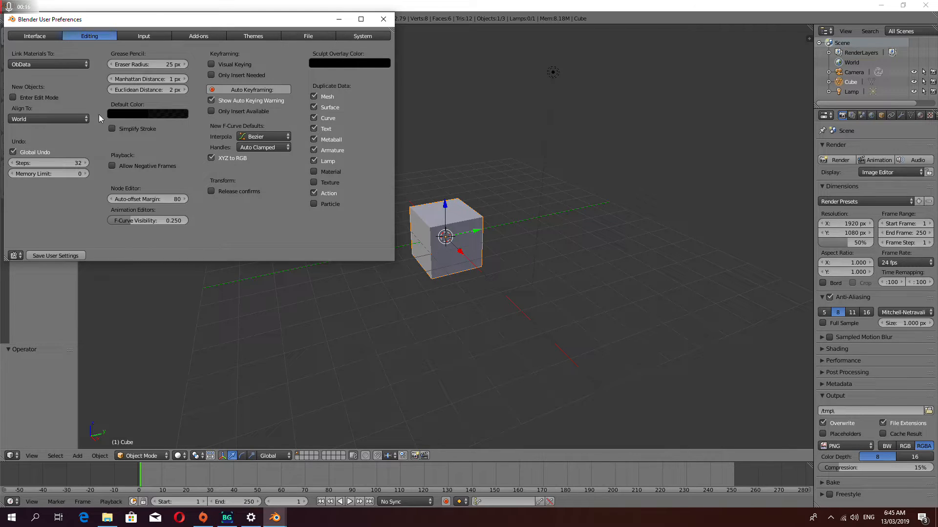
{"action": "left_click", "coordinate": [26, 163]}
{"action": "type", "text": "256"}
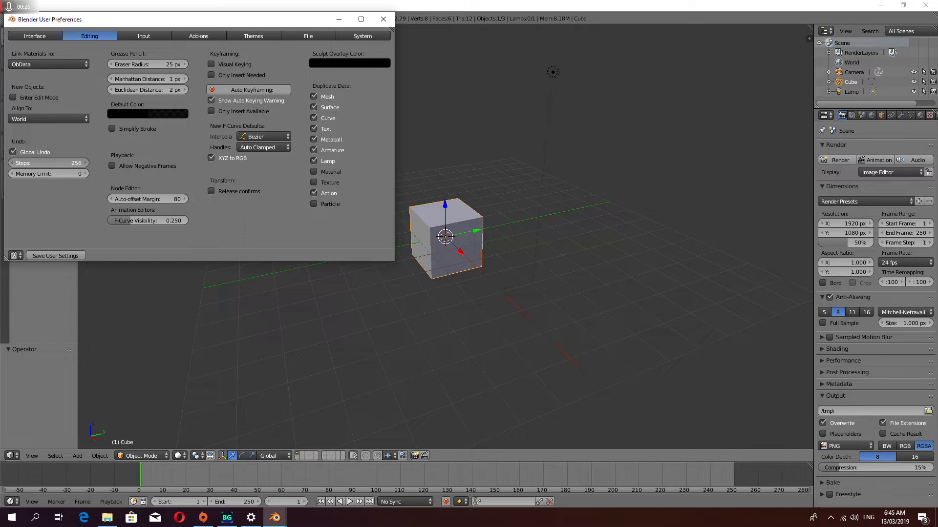
{"action": "key", "text": "Return"}
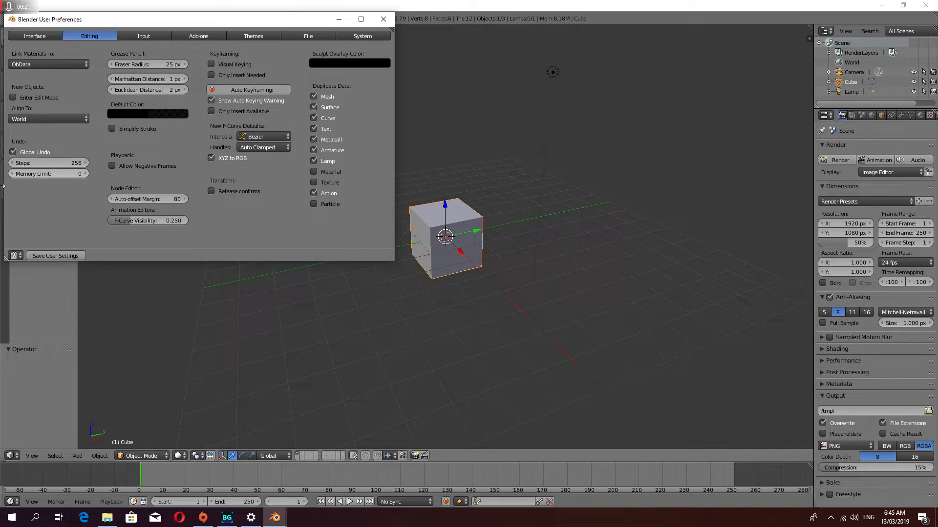
{"action": "left_click", "coordinate": [62, 256]}
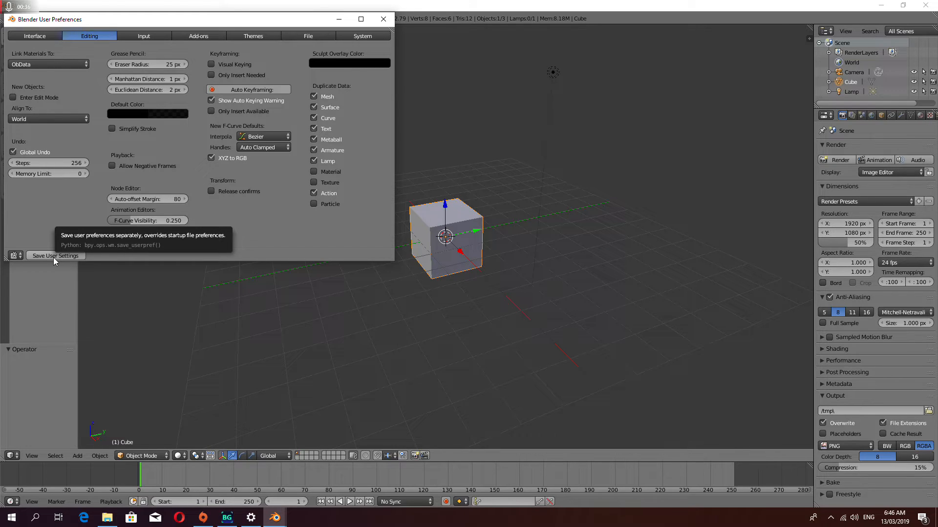
{"action": "left_click", "coordinate": [383, 19]}
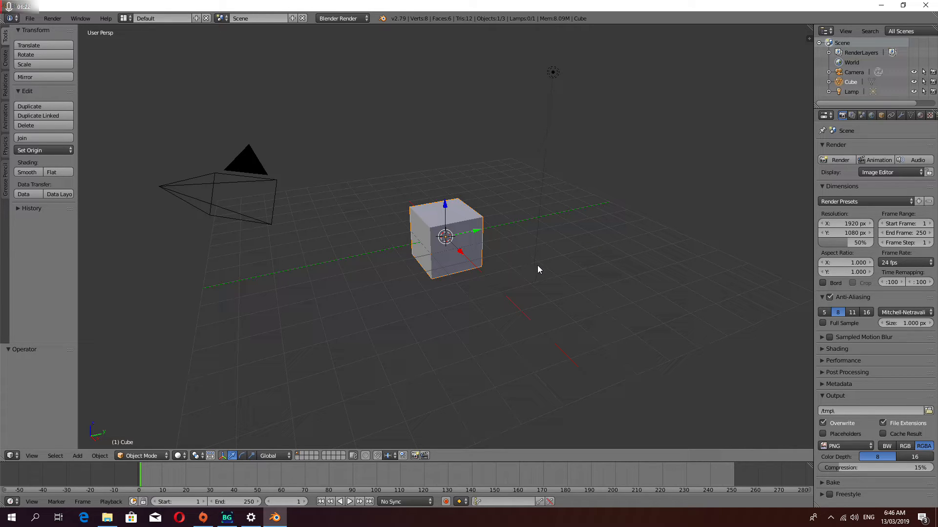
Toggle the selection of all scene objects on and off several times.
{"action": "key", "text": "a"}
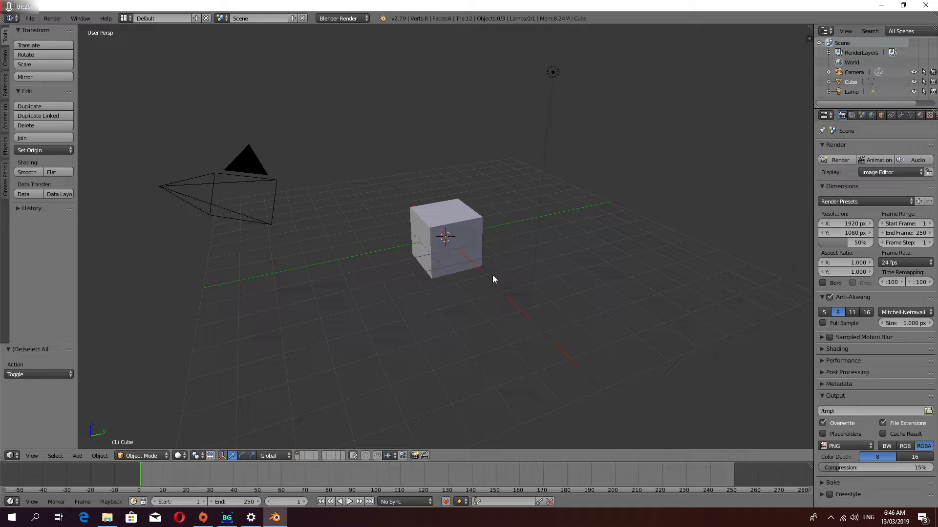
{"action": "key", "text": "a"}
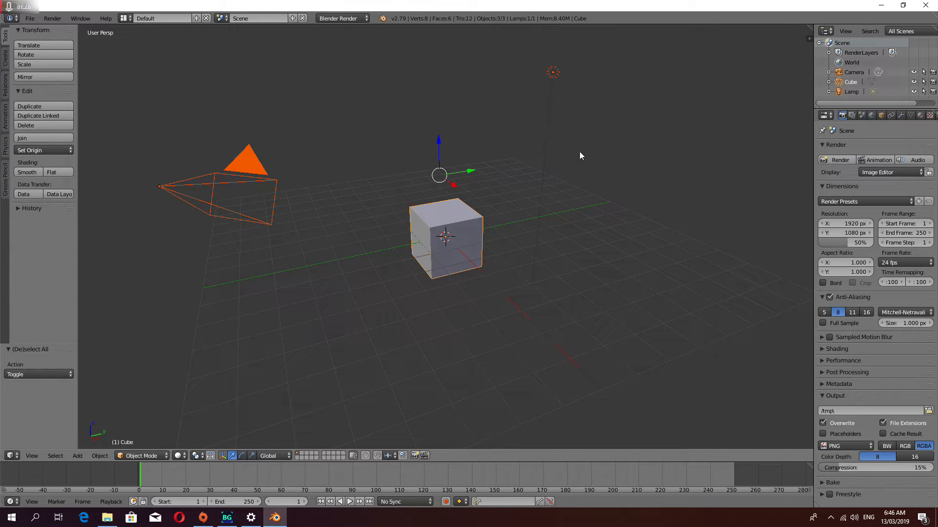
{"action": "key", "text": "a"}
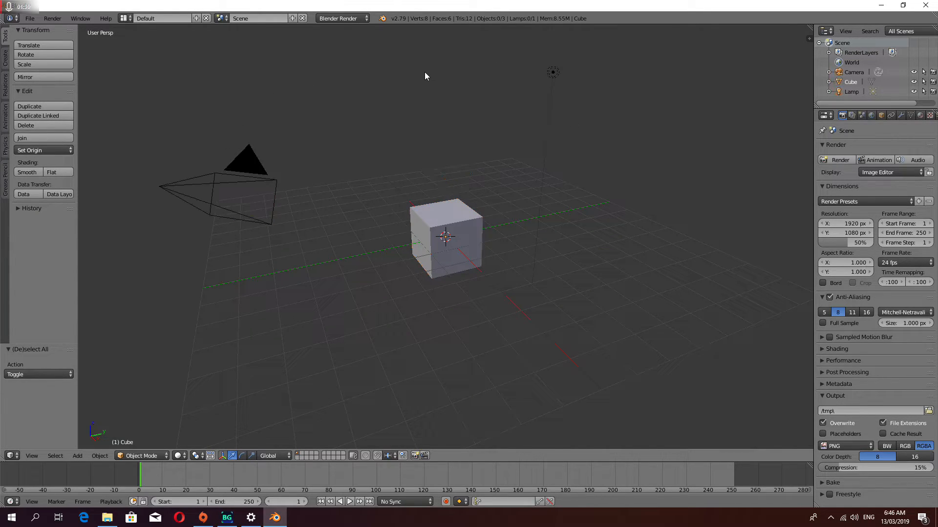
{"action": "key", "text": "a"}
{"action": "key", "text": "a"}
Select the cube, the lamp and the camera one at a time, ending on the cube.
{"action": "right_click", "coordinate": [459, 213]}
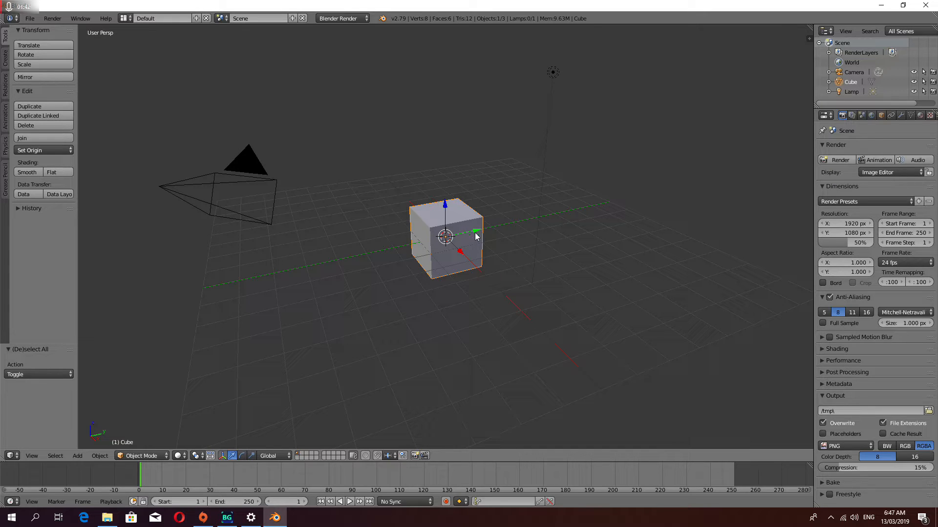
{"action": "right_click", "coordinate": [555, 73]}
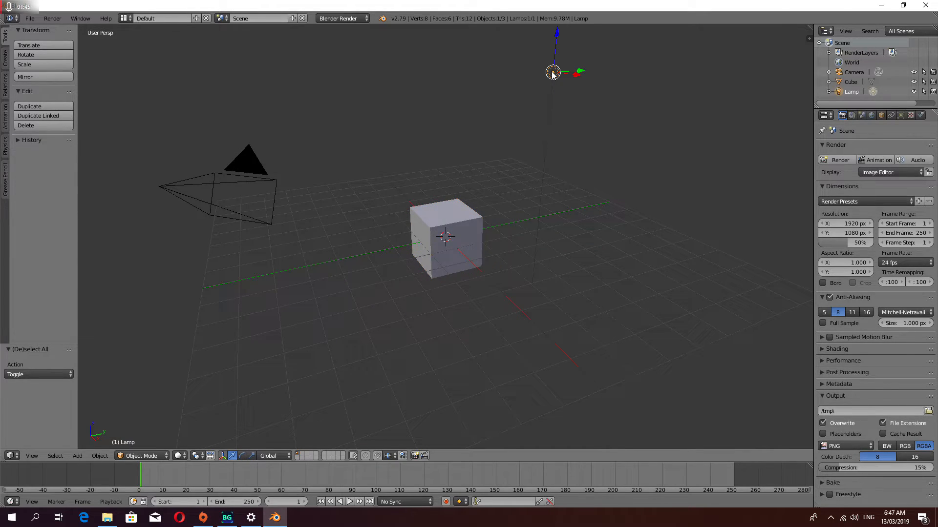
{"action": "right_click", "coordinate": [253, 171]}
{"action": "right_click", "coordinate": [446, 229]}
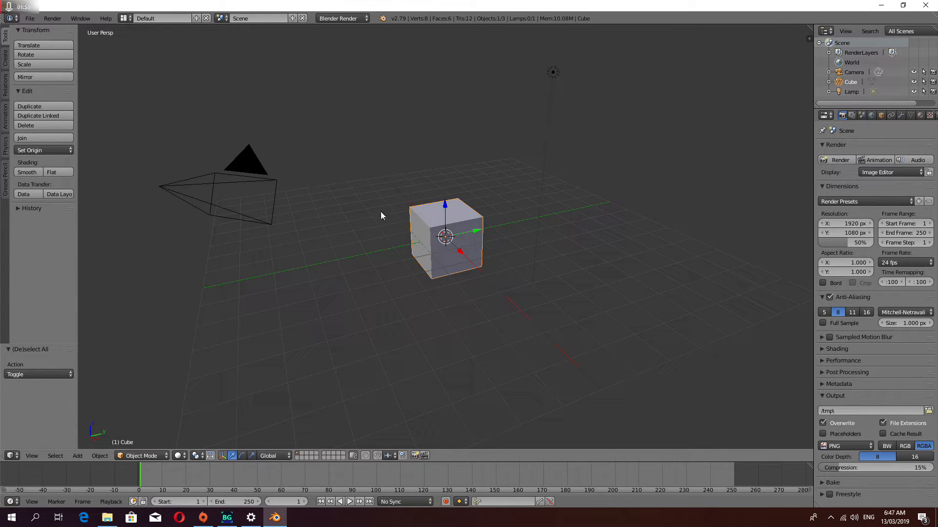
Deselect everything in the scene and reselect only the cube.
{"action": "key", "text": "a"}
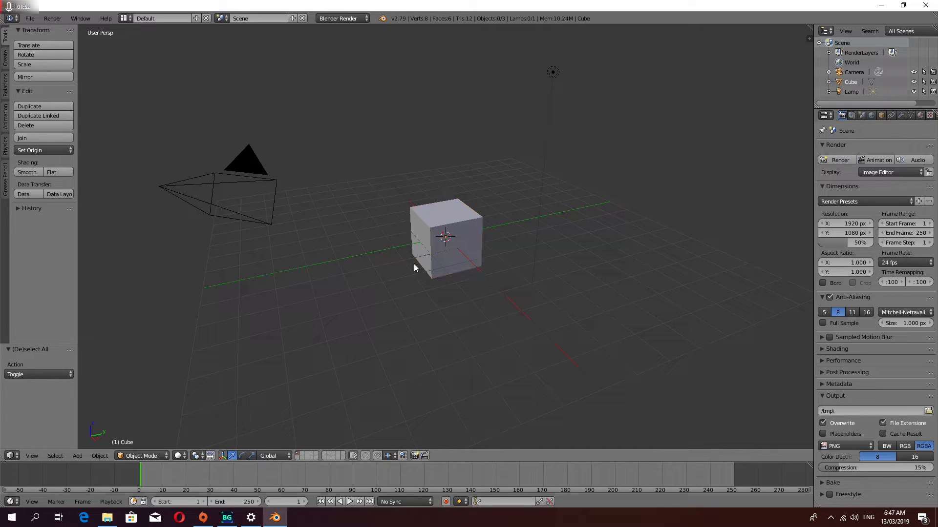
{"action": "right_click", "coordinate": [432, 219]}
{"action": "key", "text": "a"}
{"action": "right_click", "coordinate": [441, 214]}
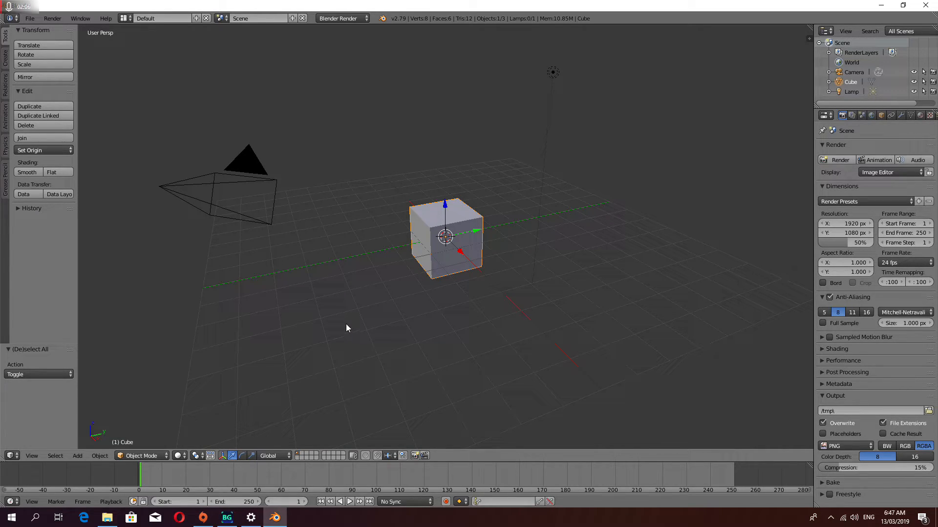
Switch the cube back and forth between Object Mode and Edit Mode, finishing in Edit Mode.
{"action": "key", "text": "Tab"}
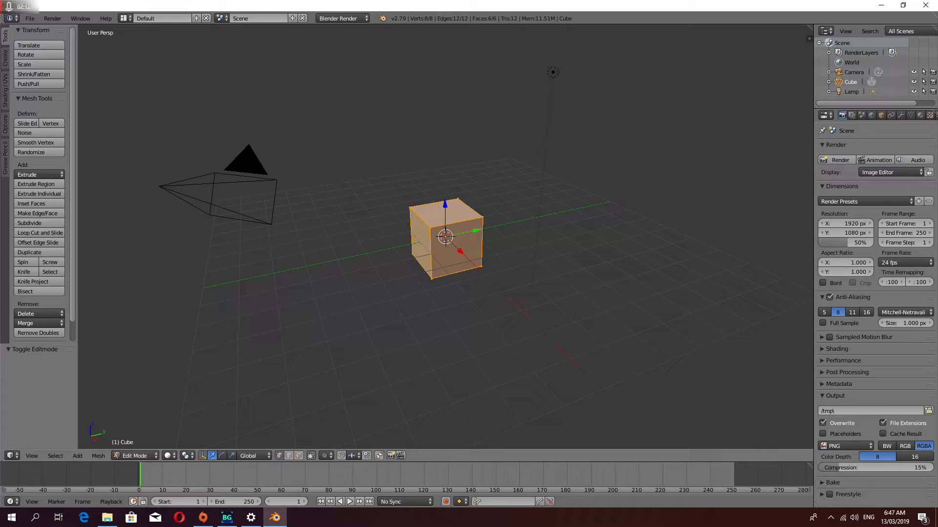
{"action": "left_click", "coordinate": [146, 456]}
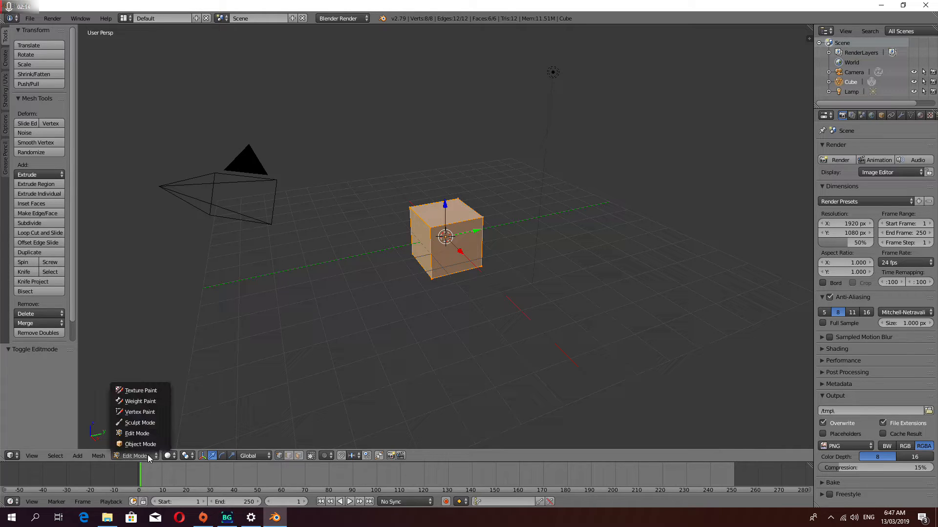
{"action": "left_click", "coordinate": [148, 455]}
{"action": "key", "text": "Tab"}
{"action": "key", "text": "Tab"}
{"action": "key", "text": "Tab"}
{"action": "key", "text": "Tab"}
{"action": "key", "text": "Tab"}
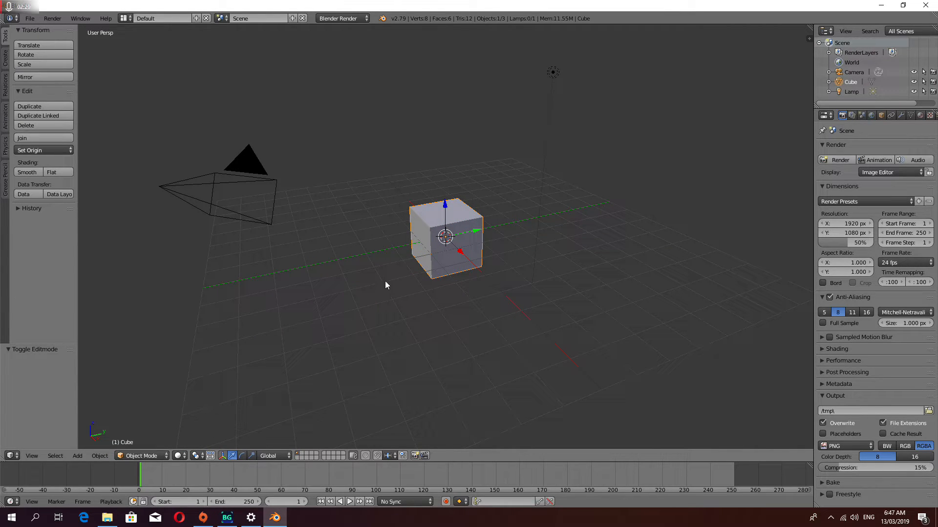
{"action": "key", "text": "Tab"}
{"action": "key", "text": "Tab"}
{"action": "key", "text": "Tab"}
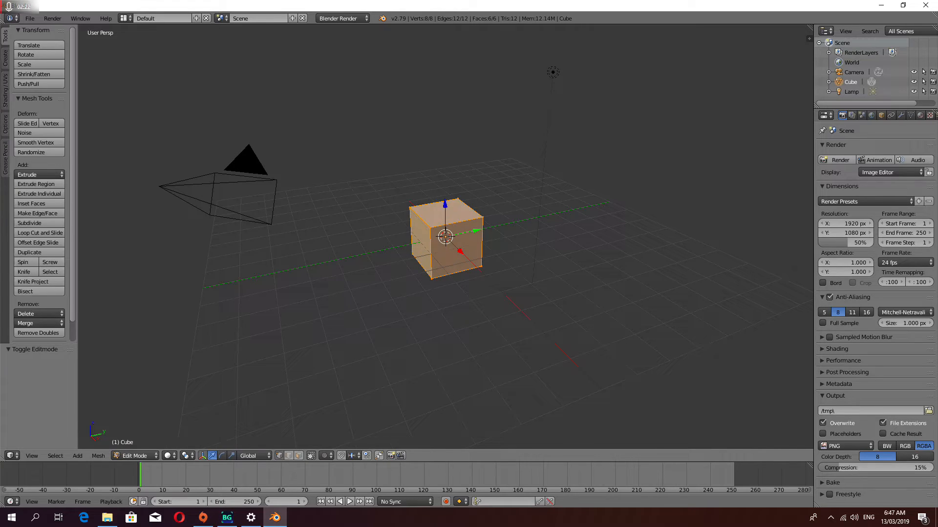
{"action": "key", "text": "Tab"}
{"action": "key", "text": "Tab"}
{"action": "key", "text": "Tab"}
{"action": "key", "text": "Tab"}
Toggle the selection of the cube's whole mesh repeatedly, leaving all vertices deselected.
{"action": "key", "text": "a"}
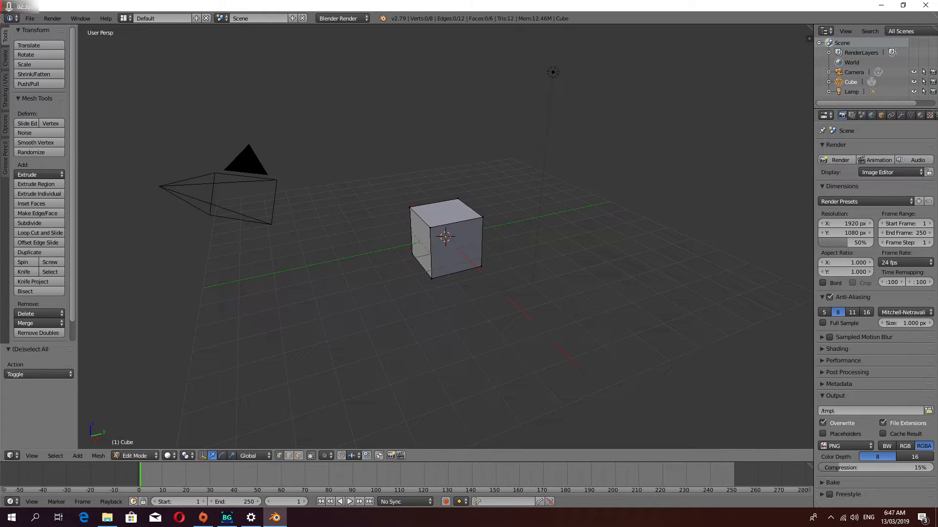
{"action": "key", "text": "a"}
{"action": "key", "text": "a"}
{"action": "key", "text": "a"}
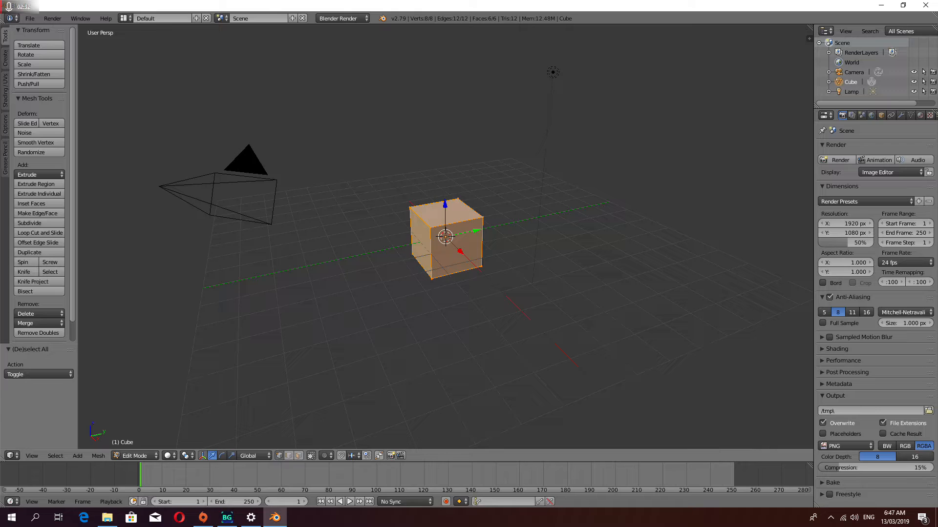
{"action": "key", "text": "a"}
{"action": "key", "text": "a"}
{"action": "key", "text": "a"}
{"action": "key", "text": "a"}
{"action": "key", "text": "a"}
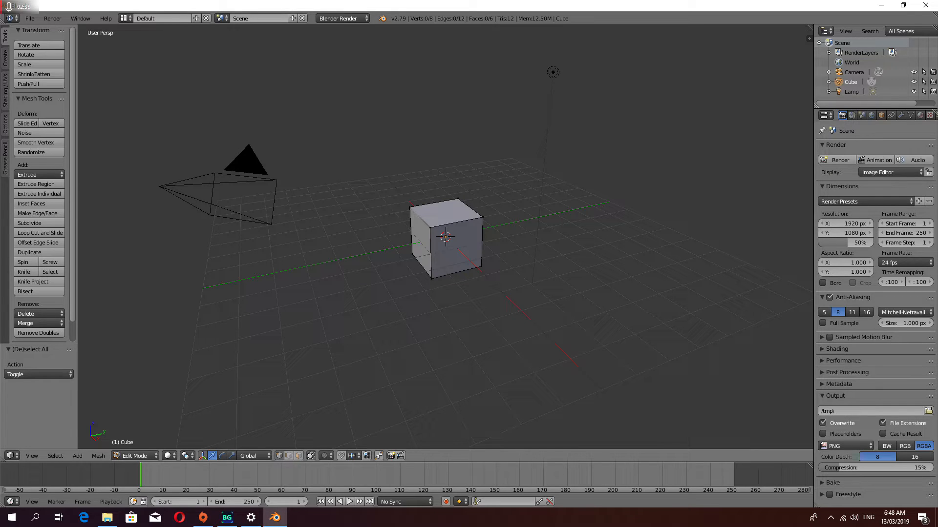
Select the four corner vertices of the cube's front face one after another, returning to the first corner.
{"action": "scroll", "coordinate": [445, 237], "scroll_direction": "up", "scroll_amount": 4}
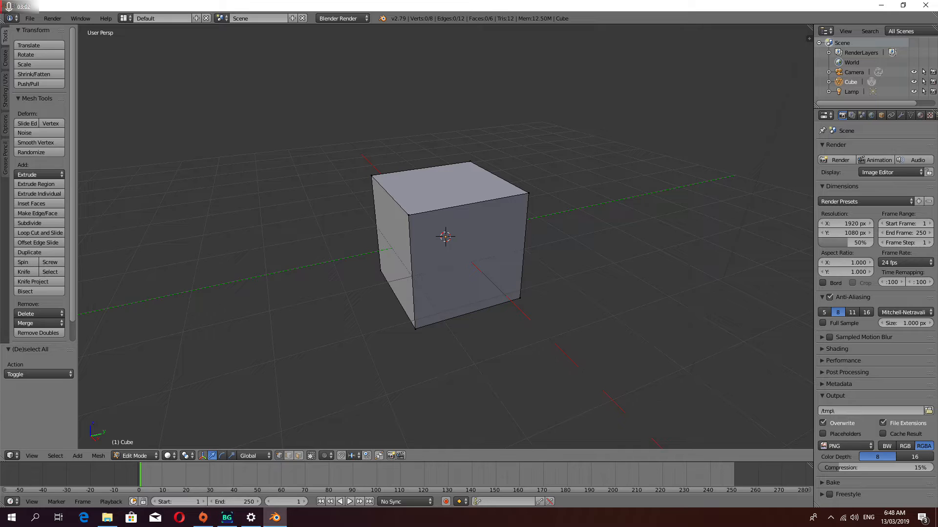
{"action": "right_click", "coordinate": [408, 216]}
{"action": "right_click", "coordinate": [529, 193]}
{"action": "right_click", "coordinate": [520, 298]}
{"action": "right_click", "coordinate": [415, 328]}
{"action": "right_click", "coordinate": [408, 215]}
Switch to edge selection and pick the cube's front top edge, a front vertical edge and a side top edge in turn.
{"action": "left_click", "coordinate": [288, 459]}
{"action": "key", "text": "Tab"}
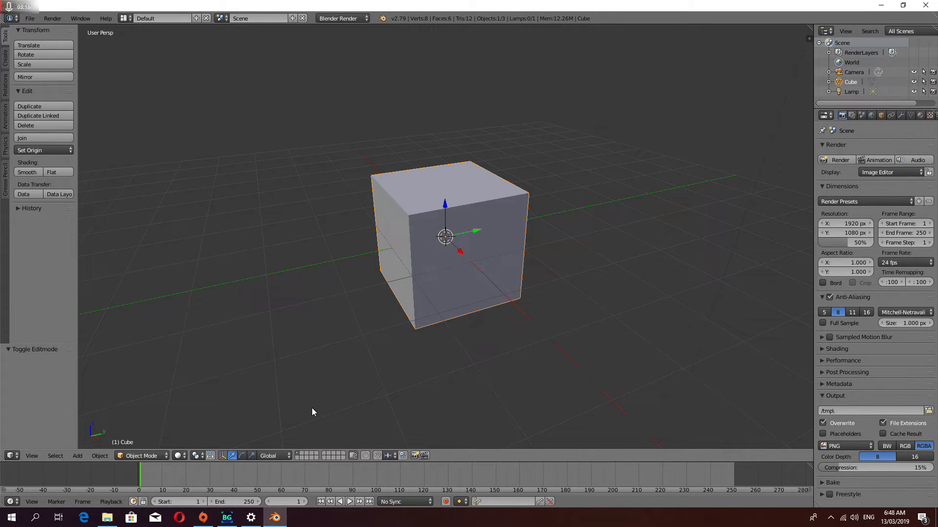
{"action": "key", "text": "Tab"}
{"action": "right_click", "coordinate": [469, 204]}
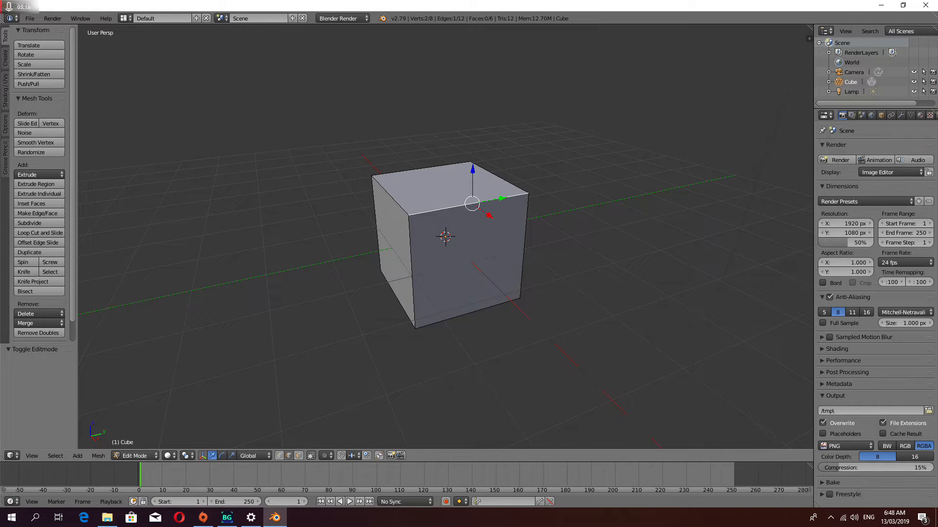
{"action": "right_click", "coordinate": [412, 274]}
{"action": "right_click", "coordinate": [390, 194]}
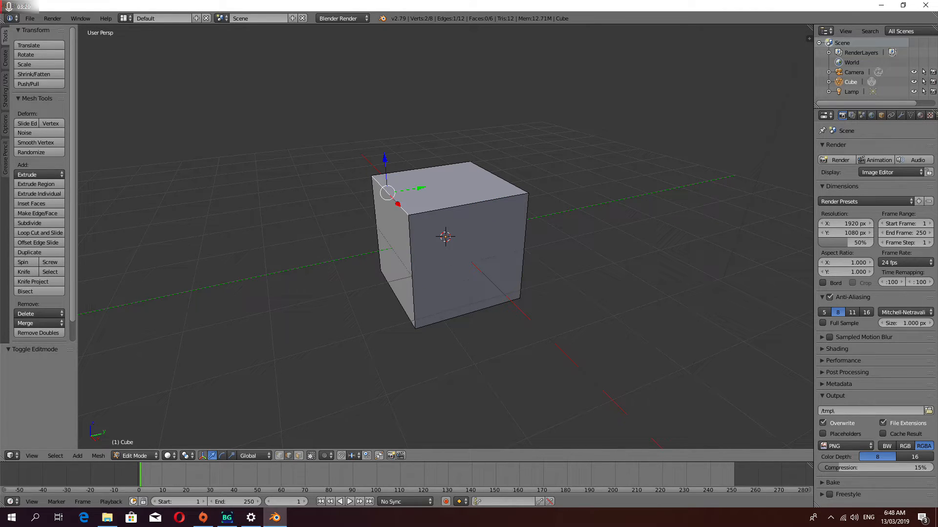
Switch to face selection and pick the cube's front, top and side faces one at a time.
{"action": "left_click", "coordinate": [298, 456]}
{"action": "right_click", "coordinate": [471, 263]}
{"action": "right_click", "coordinate": [444, 183]}
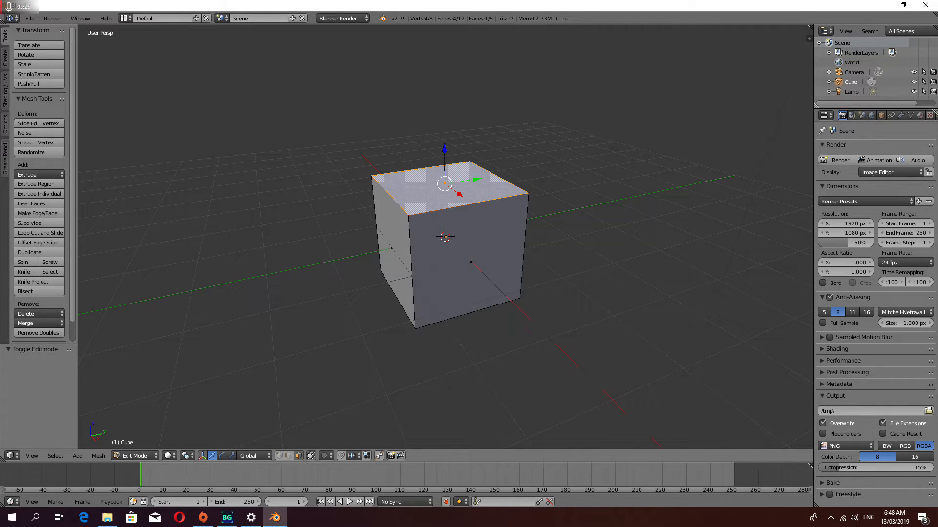
{"action": "right_click", "coordinate": [392, 248]}
{"action": "right_click", "coordinate": [471, 262]}
{"action": "right_click", "coordinate": [445, 184]}
{"action": "right_click", "coordinate": [392, 248]}
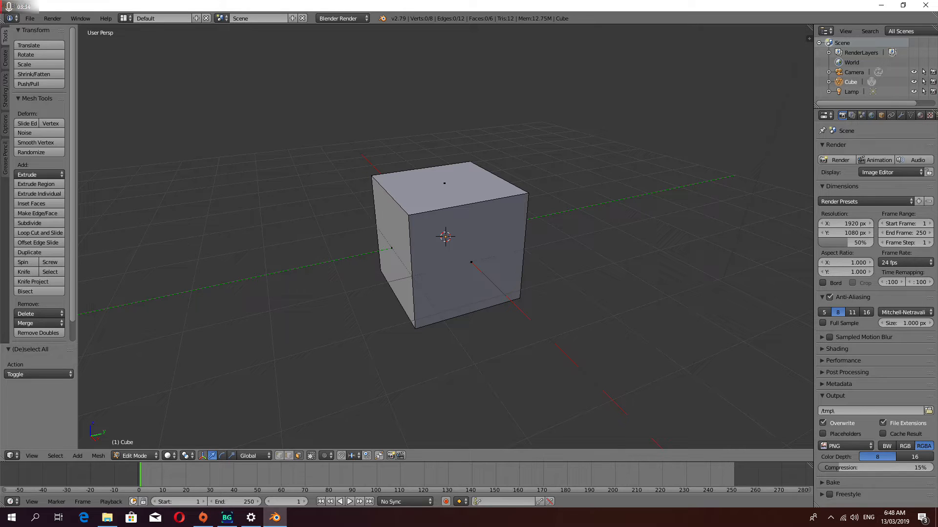
View the cube from other angles and select its top and visible side faces individually.
{"action": "scroll", "coordinate": [444, 236], "scroll_direction": "down", "scroll_amount": 5}
{"action": "scroll", "coordinate": [444, 237], "scroll_direction": "up", "scroll_amount": 3}
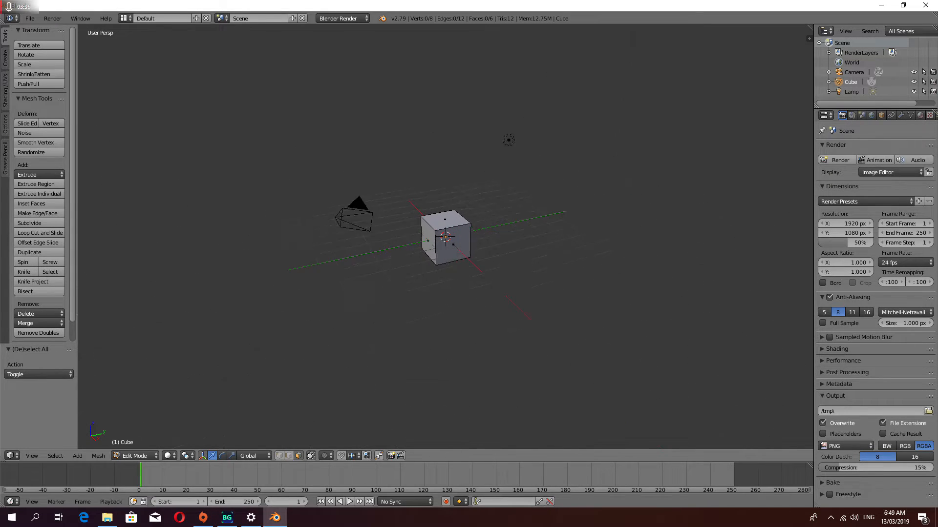
{"action": "scroll", "coordinate": [444, 237], "scroll_direction": "up", "scroll_amount": 1}
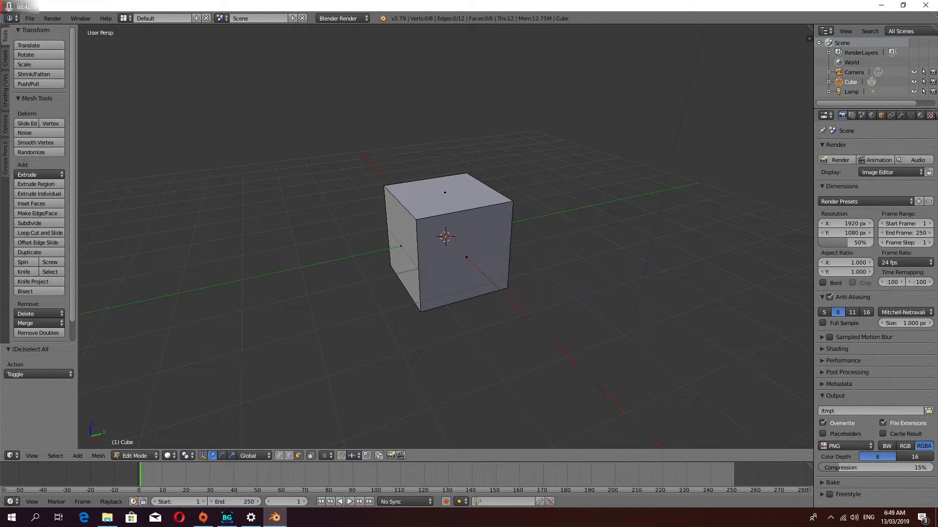
{"action": "middle_click_drag", "start_coordinate": [444, 237], "coordinate": [532, 260]}
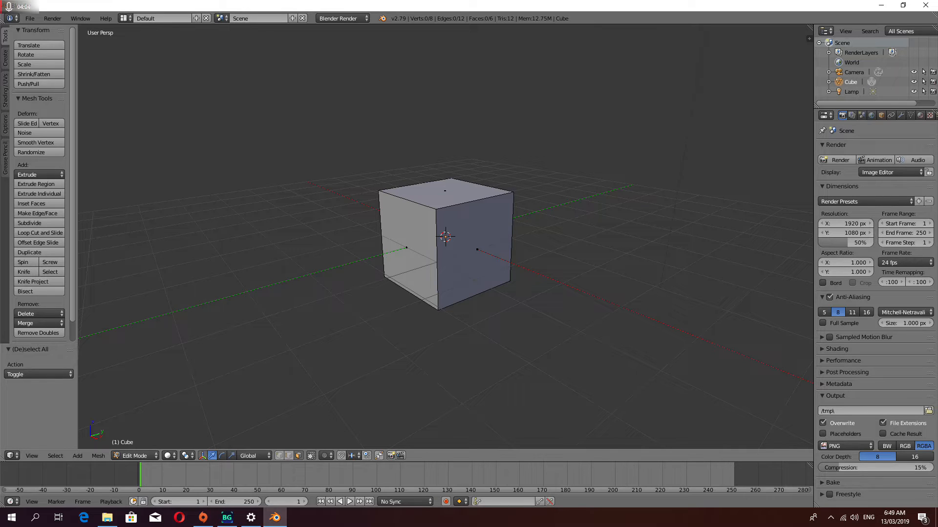
{"action": "middle_click_drag", "start_coordinate": [498, 156], "coordinate": [513, 398]}
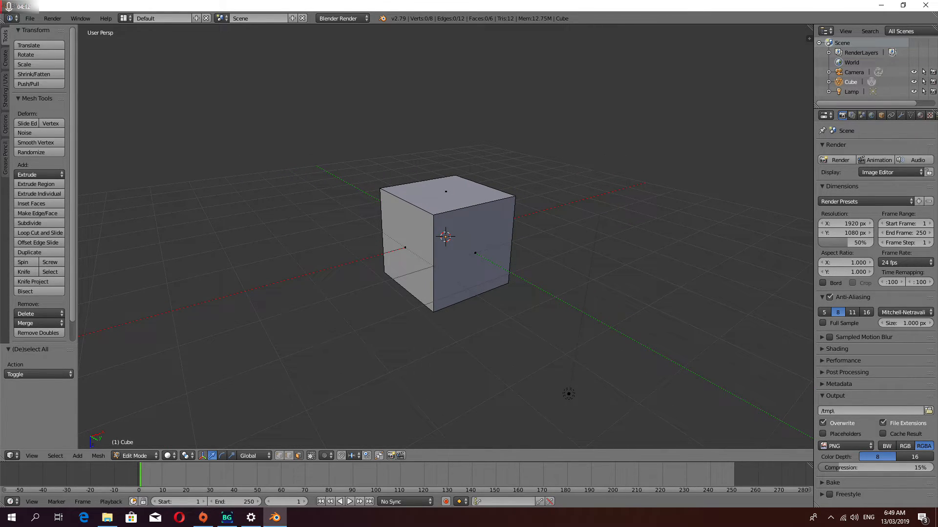
{"action": "middle_click_drag", "start_coordinate": [513, 398], "coordinate": [721, 320]}
{"action": "right_click", "coordinate": [445, 196]}
{"action": "right_click", "coordinate": [461, 263]}
{"action": "right_click", "coordinate": [399, 247]}
{"action": "middle_click_drag", "start_coordinate": [401, 246], "coordinate": [525, 221]}
{"action": "right_click", "coordinate": [413, 245]}
{"action": "right_click", "coordinate": [444, 198]}
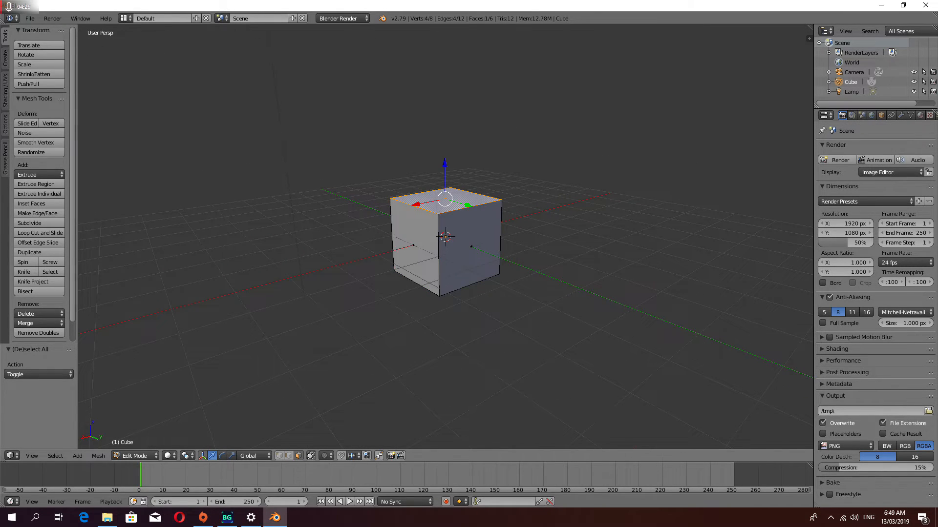
Switch back to edge selection and pick several individual edges around the cube.
{"action": "middle_click_drag", "start_coordinate": [445, 199], "coordinate": [510, 193]}
{"action": "left_click", "coordinate": [288, 456]}
{"action": "right_click", "coordinate": [448, 209]}
{"action": "right_click", "coordinate": [406, 251]}
{"action": "right_click", "coordinate": [490, 249]}
{"action": "right_click", "coordinate": [448, 209]}
{"action": "middle_click_drag", "start_coordinate": [448, 209], "coordinate": [499, 219]}
Select the three edges meeting at the cube's near top corner together and switch to vertex selection.
{"action": "right_click", "coordinate": [414, 210]}
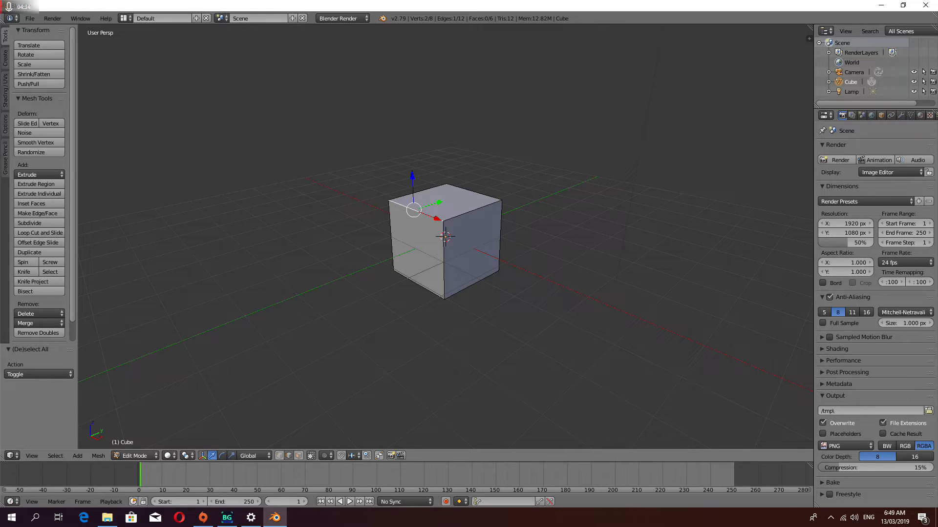
{"action": "right_click", "coordinate": [444, 260], "text": "shift"}
{"action": "right_click", "coordinate": [472, 210], "text": "shift"}
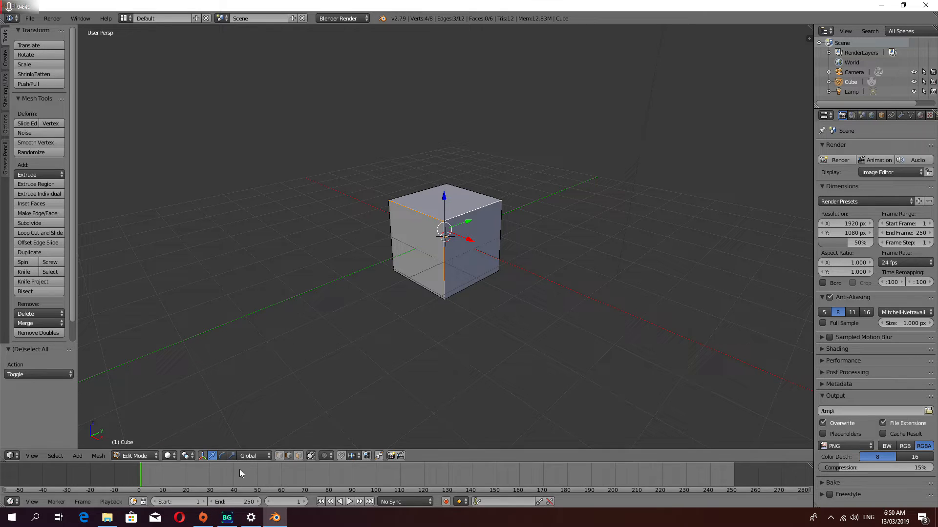
{"action": "left_click", "coordinate": [279, 456]}
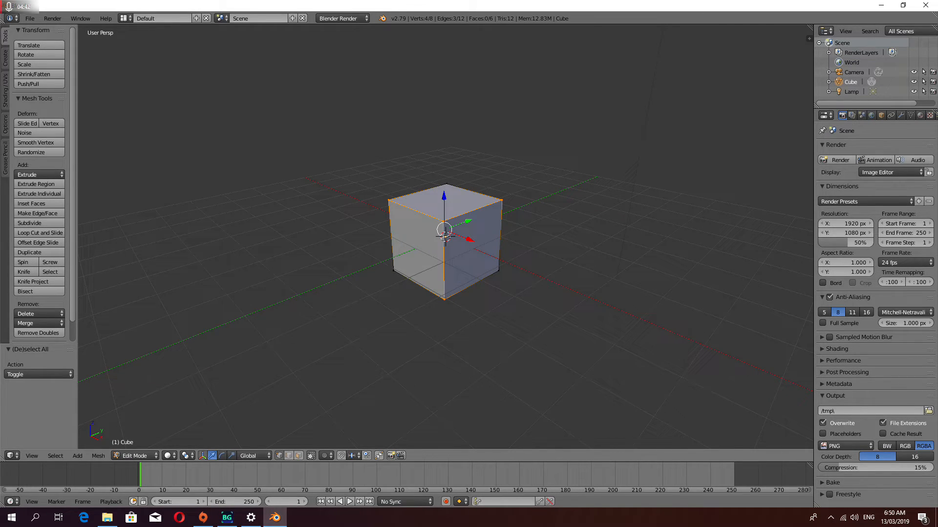
{"action": "middle_click_drag", "start_coordinate": [415, 264], "coordinate": [552, 264]}
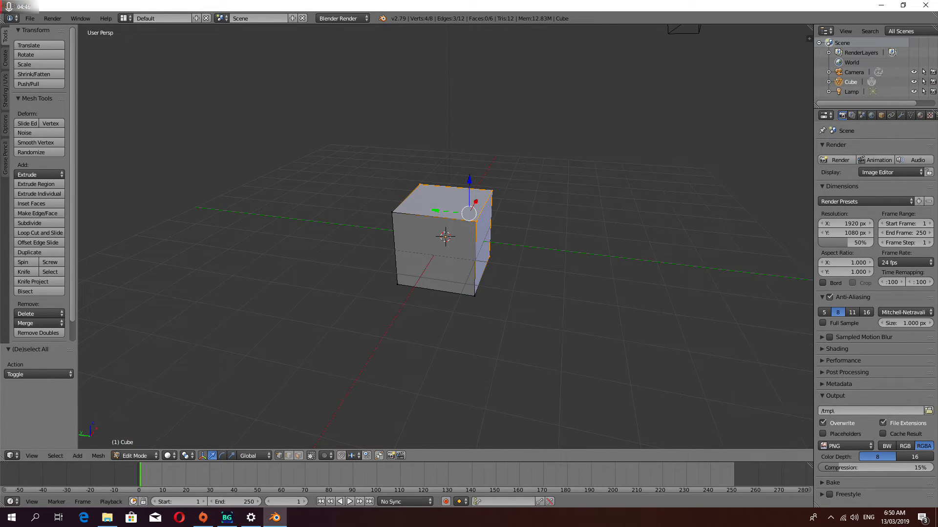
Add the front face's two remaining outer corner vertices to the selection, then switch to face selection and deselect everything.
{"action": "right_click", "coordinate": [392, 212], "text": "shift"}
{"action": "right_click", "coordinate": [397, 284], "text": "shift"}
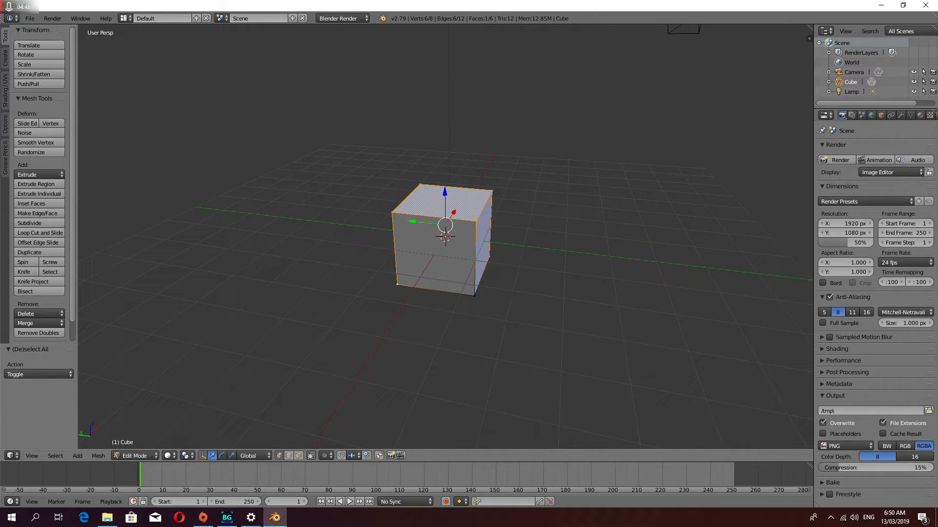
{"action": "left_click", "coordinate": [301, 457]}
{"action": "key", "text": "a"}
Select the cube's top, side and bottom faces together, adding each face to the selection from different viewing angles.
{"action": "middle_click_drag", "start_coordinate": [410, 284], "coordinate": [484, 303]}
{"action": "right_click", "coordinate": [445, 207]}
{"action": "right_click", "coordinate": [421, 259], "text": "shift"}
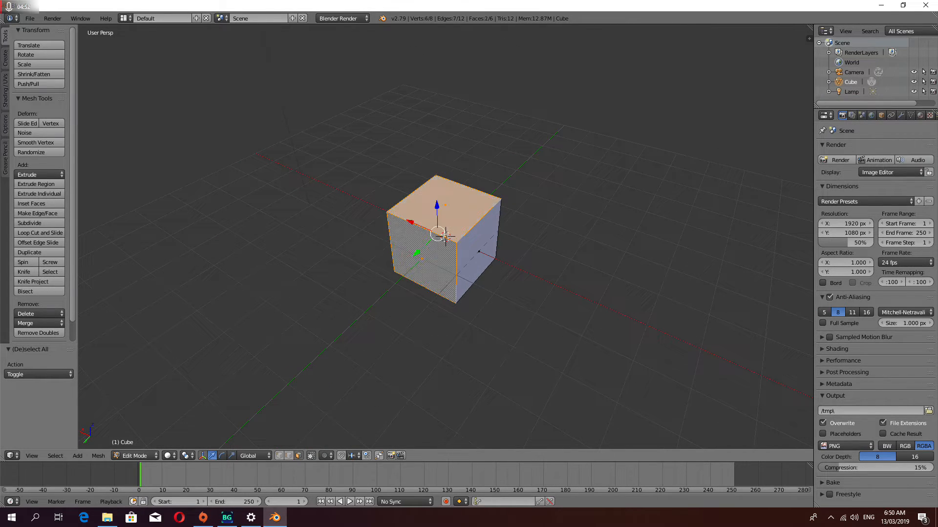
{"action": "right_click", "coordinate": [478, 252], "text": "shift"}
{"action": "middle_click_drag", "start_coordinate": [481, 254], "coordinate": [613, 188]}
{"action": "right_click", "coordinate": [446, 236], "text": "shift"}
{"action": "right_click", "coordinate": [445, 274], "text": "shift"}
{"action": "middle_click_drag", "start_coordinate": [446, 274], "coordinate": [529, 286]}
{"action": "right_click", "coordinate": [425, 231], "text": "shift"}
{"action": "middle_click_drag", "start_coordinate": [425, 230], "coordinate": [412, 293]}
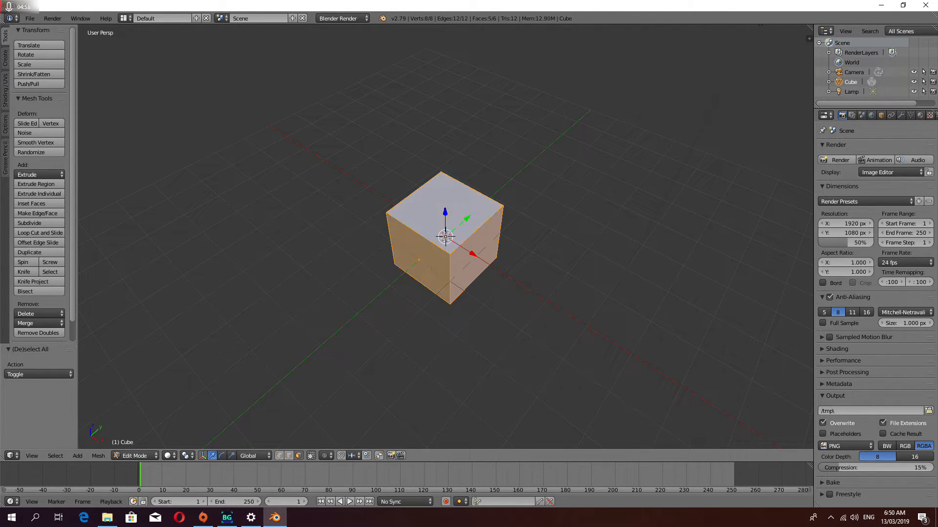
{"action": "middle_click_drag", "start_coordinate": [457, 230], "coordinate": [417, 203]}
{"action": "right_click", "coordinate": [452, 254], "text": "shift"}
{"action": "middle_click_drag", "start_coordinate": [451, 254], "coordinate": [381, 254]}
{"action": "right_click", "coordinate": [467, 249], "text": "shift"}
{"action": "middle_click_drag", "start_coordinate": [467, 249], "coordinate": [623, 147]}
Clear the selection and select the cube's four side faces and its bottom face together, leaving out the top.
{"action": "key", "text": "a"}
{"action": "middle_click_drag", "start_coordinate": [298, 196], "coordinate": [469, 247]}
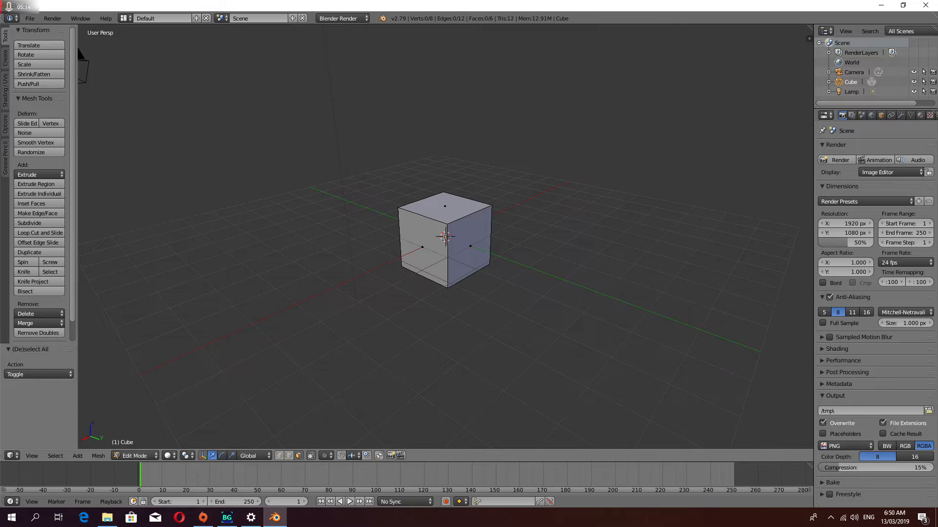
{"action": "middle_click_drag", "start_coordinate": [470, 247], "coordinate": [581, 229]}
{"action": "right_click", "coordinate": [428, 247]}
{"action": "right_click", "coordinate": [474, 243], "text": "shift"}
{"action": "right_click", "coordinate": [444, 244], "text": "shift"}
{"action": "right_click", "coordinate": [426, 239], "text": "shift"}
{"action": "middle_click_drag", "start_coordinate": [426, 240], "coordinate": [441, 171]}
{"action": "right_click", "coordinate": [445, 264], "text": "shift"}
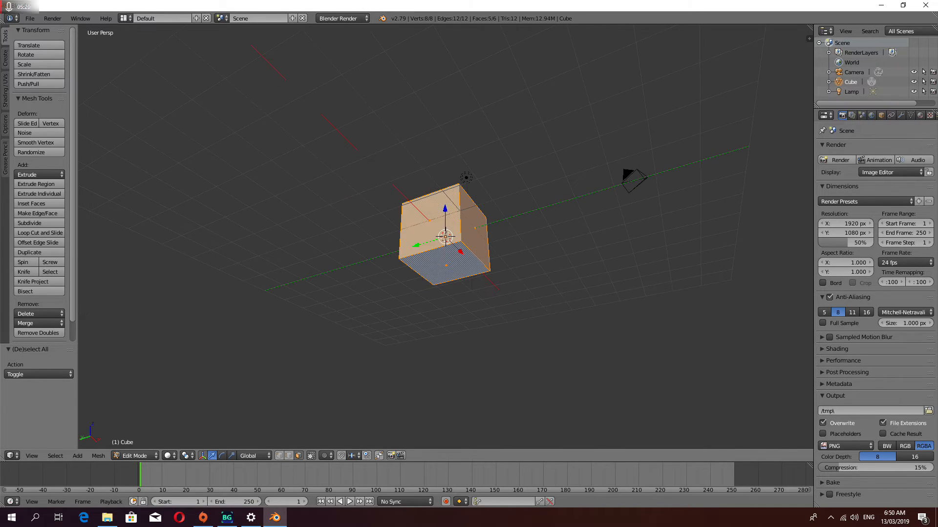
{"action": "middle_click_drag", "start_coordinate": [445, 264], "coordinate": [445, 328]}
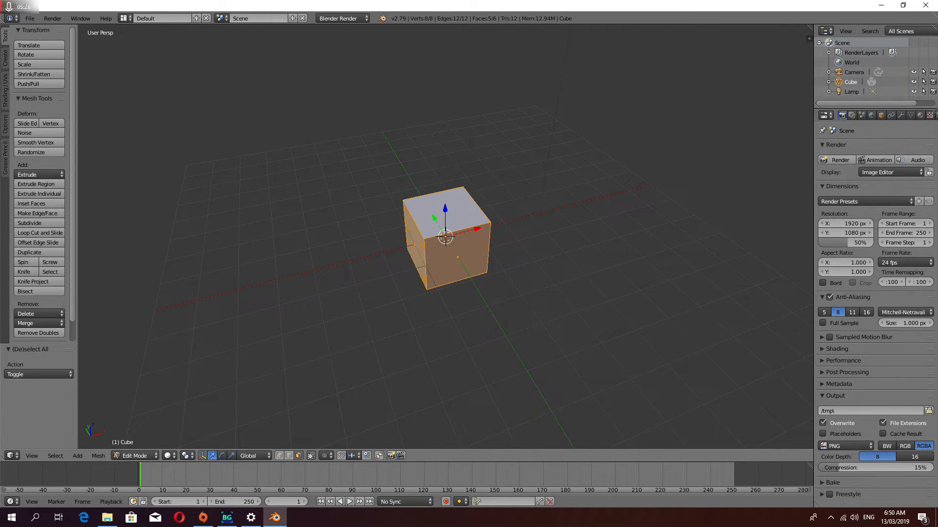
Clear the selection and use Border Select around the cube to select its two visible side faces.
{"action": "middle_click_drag", "start_coordinate": [446, 317], "coordinate": [461, 246]}
{"action": "key", "text": "a"}
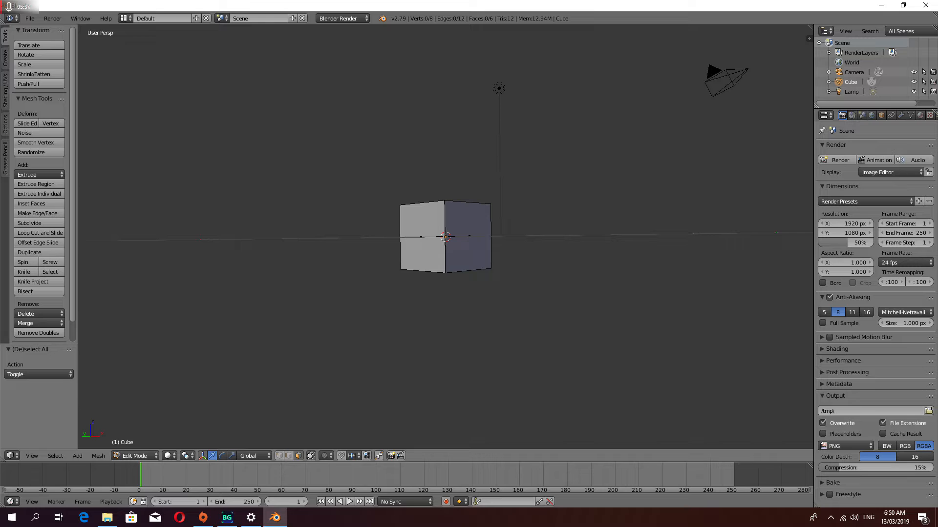
{"action": "key", "text": "b"}
{"action": "left_click_drag", "start_coordinate": [362, 220], "coordinate": [530, 298]}
{"action": "middle_click_drag", "start_coordinate": [445, 237], "coordinate": [446, 237]}
Use Circle Select to paint over the two side faces, then add the bottom face to the selection.
{"action": "key", "text": "c"}
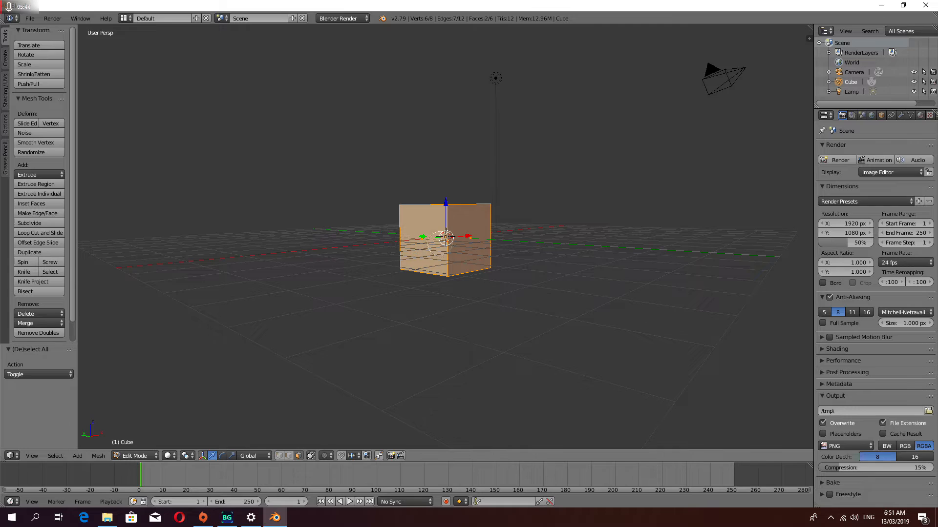
{"action": "middle_click_drag", "start_coordinate": [424, 243], "coordinate": [437, 244]}
{"action": "left_click_drag", "start_coordinate": [382, 247], "coordinate": [457, 242]}
{"action": "middle_click", "coordinate": [418, 264]}
{"action": "left_click", "coordinate": [406, 250]}
{"action": "key", "text": "Escape"}
{"action": "mouse_move", "coordinate": [362, 308]}
{"action": "middle_mouse_down"}
{"action": "mouse_move", "coordinate": [362, 207]}
{"action": "mouse_move", "coordinate": [362, 235]}
{"action": "middle_mouse_up"}
{"action": "key", "text": "c"}
{"action": "left_click", "coordinate": [455, 252]}
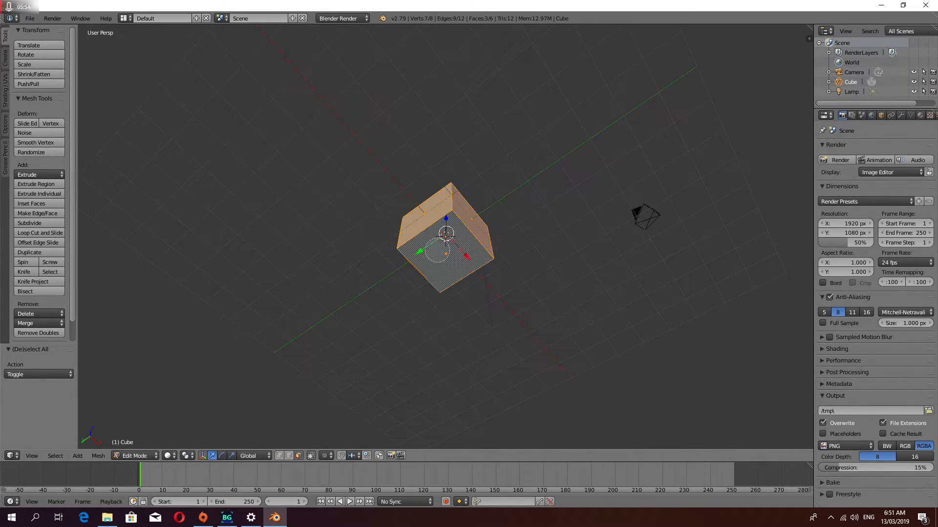
Deselect everything and border-select the cube's visible side faces again in solid shading, then check the faces behind.
{"action": "mouse_move", "coordinate": [445, 236]}
{"action": "middle_mouse_down"}
{"action": "mouse_move", "coordinate": [446, 246]}
{"action": "mouse_move", "coordinate": [445, 236]}
{"action": "middle_mouse_up"}
{"action": "key", "text": "a"}
{"action": "key", "text": "b"}
{"action": "left_click_drag", "start_coordinate": [347, 223], "coordinate": [561, 306]}
{"action": "middle_click_drag", "start_coordinate": [561, 307], "coordinate": [522, 290]}
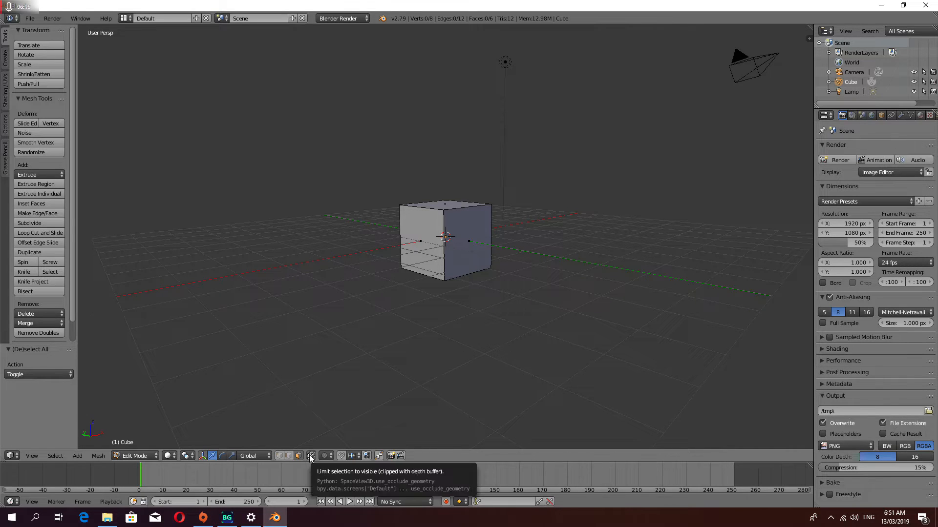
In wireframe shading, border-select the cube's four side faces and bottom face, then return to solid shading.
{"action": "key", "text": "z"}
{"action": "mouse_move", "coordinate": [454, 263]}
{"action": "middle_mouse_down"}
{"action": "mouse_move", "coordinate": [435, 250]}
{"action": "mouse_move", "coordinate": [408, 252]}
{"action": "mouse_move", "coordinate": [448, 257]}
{"action": "mouse_move", "coordinate": [440, 254]}
{"action": "middle_mouse_up"}
{"action": "key", "text": "b"}
{"action": "left_click_drag", "start_coordinate": [354, 217], "coordinate": [492, 286]}
{"action": "mouse_move", "coordinate": [489, 274]}
{"action": "middle_mouse_down"}
{"action": "mouse_move", "coordinate": [482, 316]}
{"action": "mouse_move", "coordinate": [543, 306]}
{"action": "mouse_move", "coordinate": [615, 241]}
{"action": "mouse_move", "coordinate": [691, 248]}
{"action": "mouse_move", "coordinate": [691, 272]}
{"action": "mouse_move", "coordinate": [590, 271]}
{"action": "mouse_move", "coordinate": [543, 295]}
{"action": "mouse_move", "coordinate": [539, 328]}
{"action": "mouse_move", "coordinate": [598, 319]}
{"action": "mouse_move", "coordinate": [646, 292]}
{"action": "mouse_move", "coordinate": [609, 289]}
{"action": "middle_mouse_up"}
{"action": "key", "text": "z"}
{"action": "scroll", "coordinate": [445, 237], "scroll_direction": "up", "scroll_amount": 3}
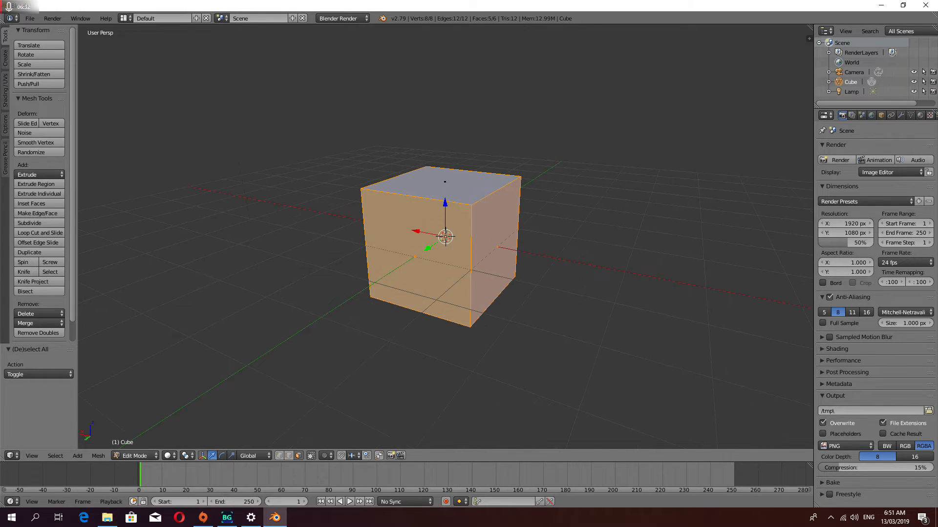
Switch to wireframe and back to solid shading, then toggle selecting all faces and finish with none selected.
{"action": "scroll", "coordinate": [444, 237], "scroll_direction": "down", "scroll_amount": 1}
{"action": "key", "text": "z"}
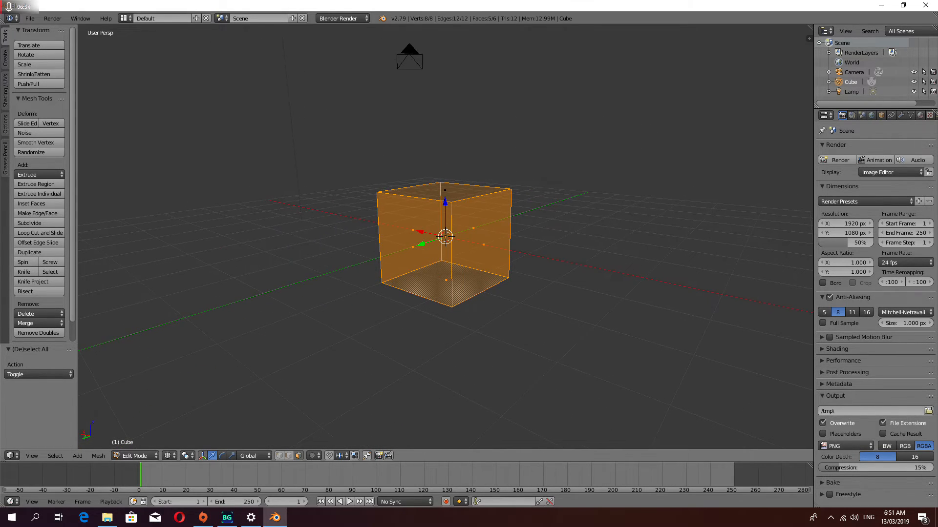
{"action": "key", "text": "z"}
{"action": "key", "text": "a"}
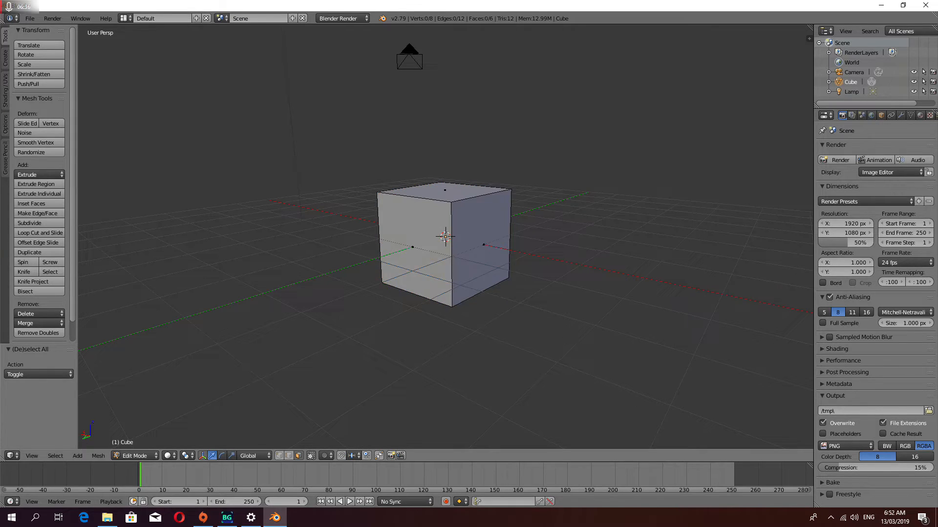
{"action": "key", "text": "a"}
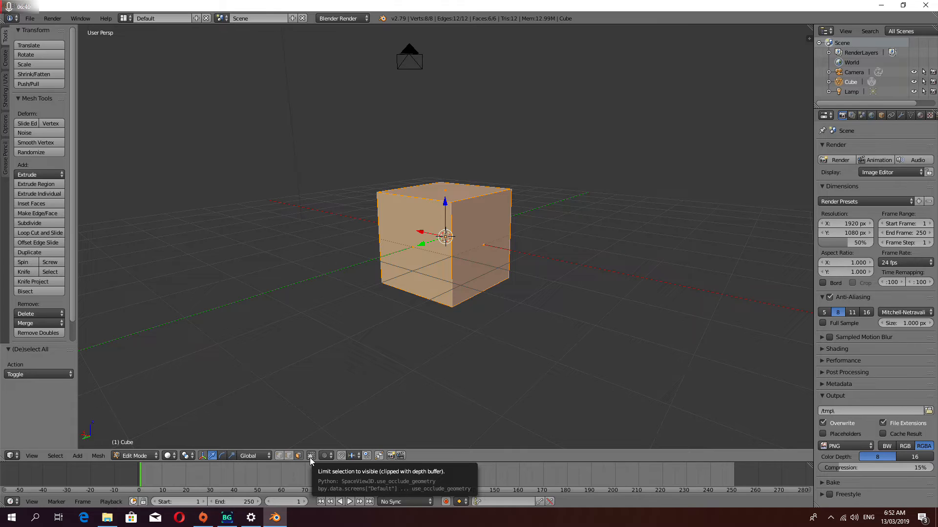
{"action": "key", "text": "a"}
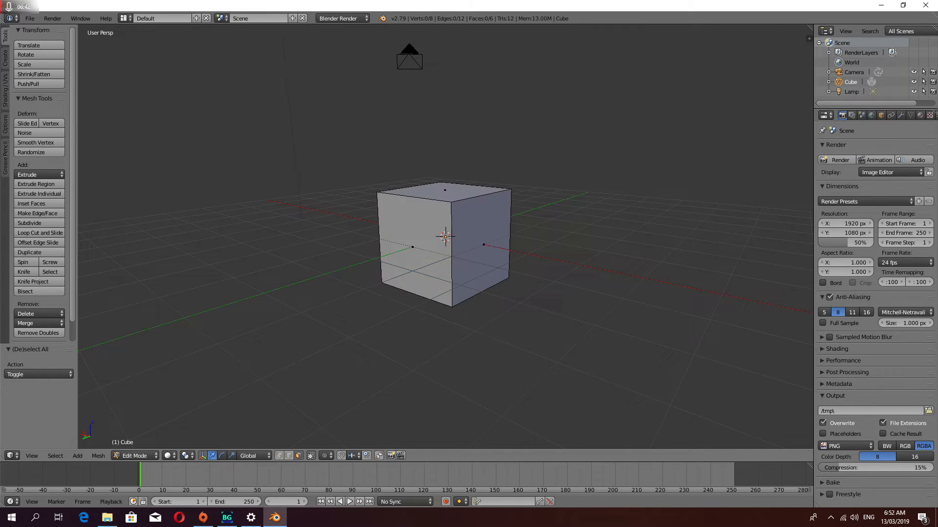
Turn off limiting the selection to visible geometry and border-select the cube's side and bottom faces in solid shading.
{"action": "left_click", "coordinate": [310, 456]}
{"action": "middle_click_drag", "start_coordinate": [446, 244], "coordinate": [439, 228]}
{"action": "key", "text": "b"}
{"action": "left_click_drag", "start_coordinate": [342, 226], "coordinate": [551, 315]}
{"action": "middle_click_drag", "start_coordinate": [551, 314], "coordinate": [517, 308]}
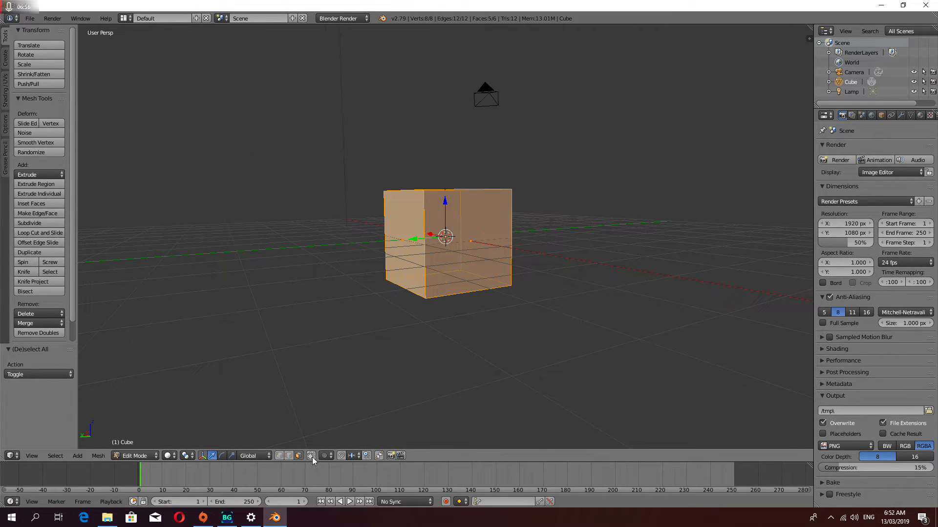
Compare the selection in wireframe shading, return to solid shading and deselect all faces.
{"action": "key", "text": "z"}
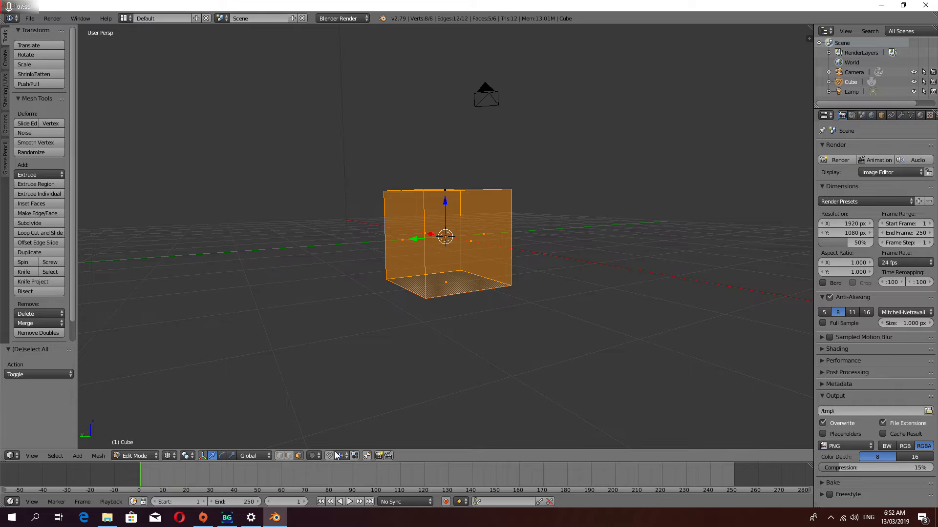
{"action": "mouse_move", "coordinate": [518, 308]}
{"action": "middle_mouse_down"}
{"action": "mouse_move", "coordinate": [557, 320]}
{"action": "mouse_move", "coordinate": [561, 295]}
{"action": "middle_mouse_up"}
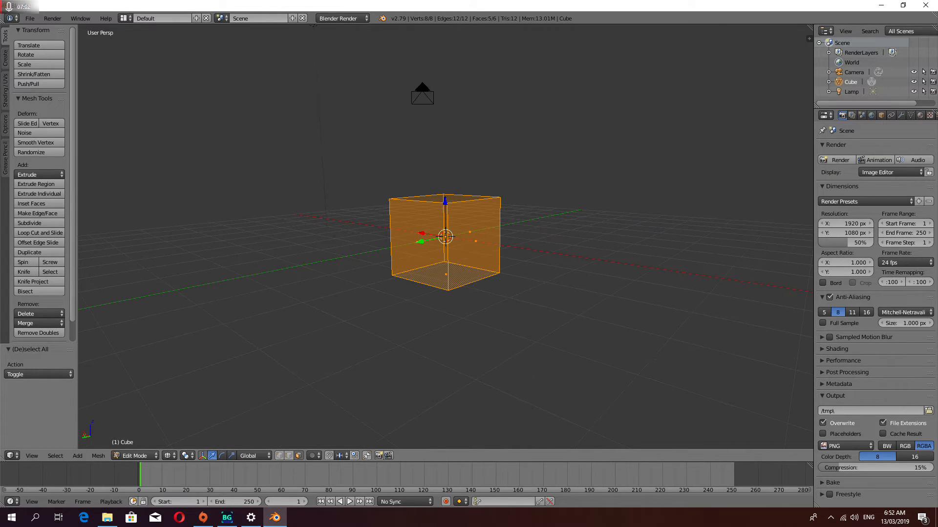
{"action": "key", "text": "z"}
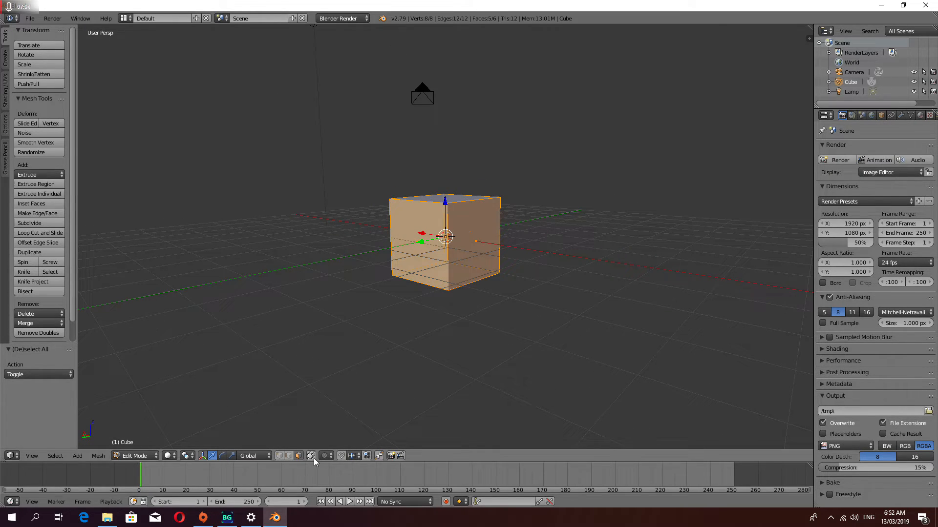
{"action": "key", "text": "a"}
{"action": "middle_click_drag", "start_coordinate": [518, 293], "coordinate": [406, 310]}
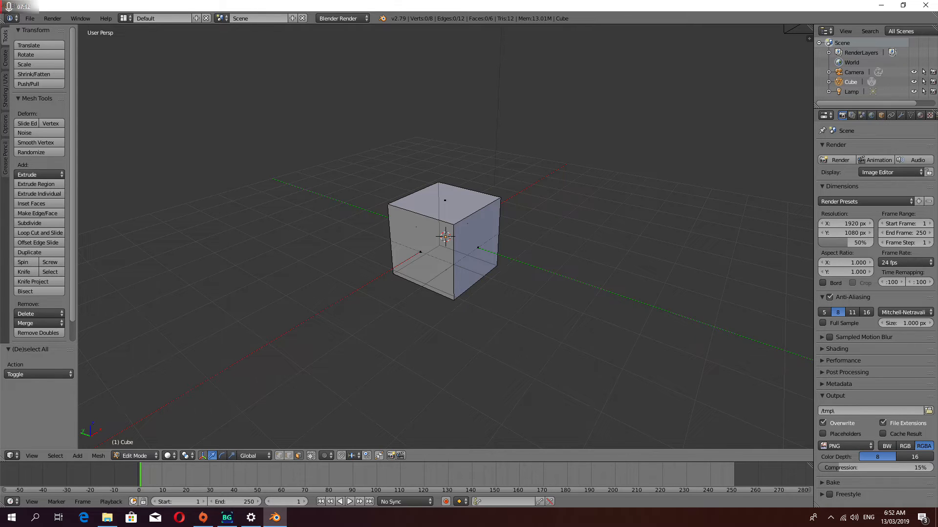
View the cube from the top, front and right in perspective, then return to an angled view.
{"action": "key", "text": "KP_7"}
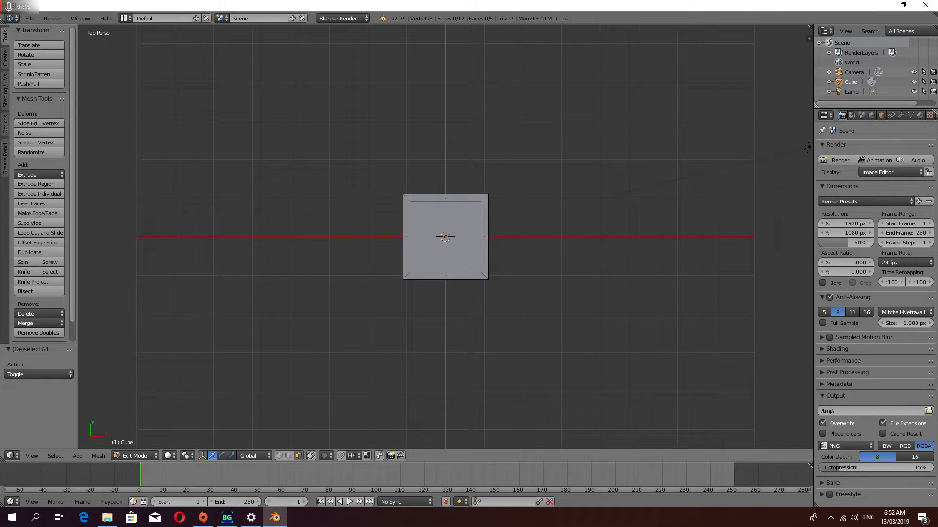
{"action": "key", "text": "KP_1"}
{"action": "key", "text": "KP_3"}
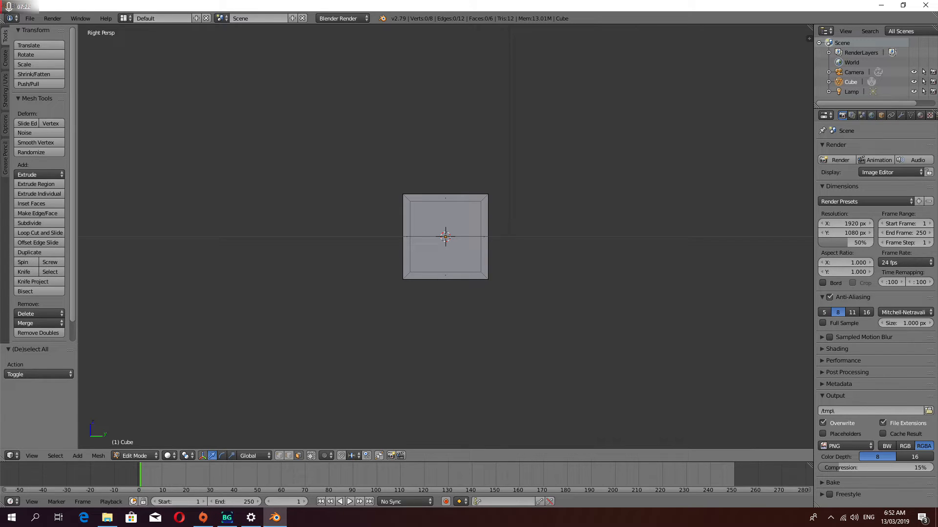
{"action": "key", "text": "KP_7"}
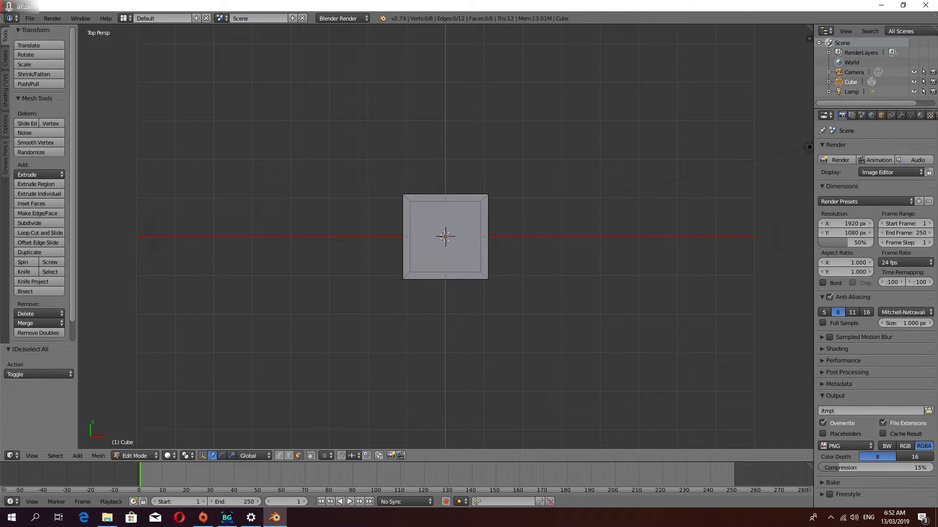
{"action": "key", "text": "KP_1"}
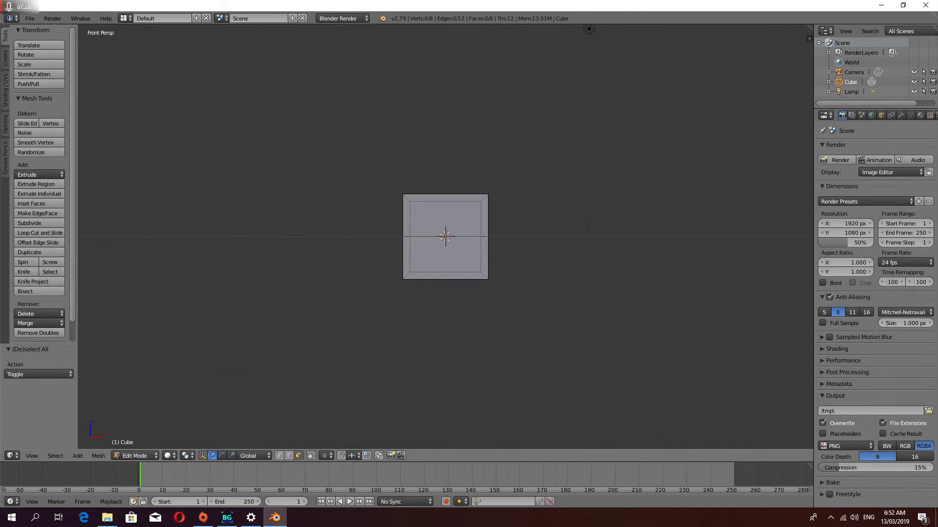
{"action": "key", "text": "KP_3"}
{"action": "mouse_move", "coordinate": [415, 273]}
{"action": "middle_mouse_down"}
{"action": "mouse_move", "coordinate": [483, 190]}
{"action": "mouse_move", "coordinate": [537, 190]}
{"action": "mouse_move", "coordinate": [578, 232]}
{"action": "mouse_move", "coordinate": [530, 254]}
{"action": "mouse_move", "coordinate": [442, 274]}
{"action": "mouse_move", "coordinate": [415, 269]}
{"action": "mouse_move", "coordinate": [415, 287]}
{"action": "middle_mouse_up"}
{"action": "scroll", "coordinate": [415, 287], "scroll_direction": "up", "scroll_amount": 1}
{"action": "key", "text": "KP_1"}
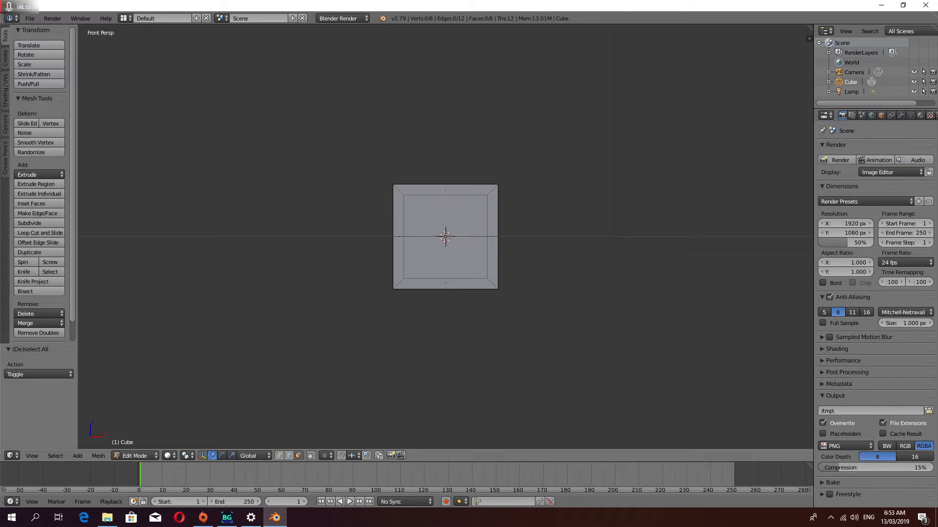
{"action": "middle_click_drag", "start_coordinate": [415, 287], "coordinate": [357, 315]}
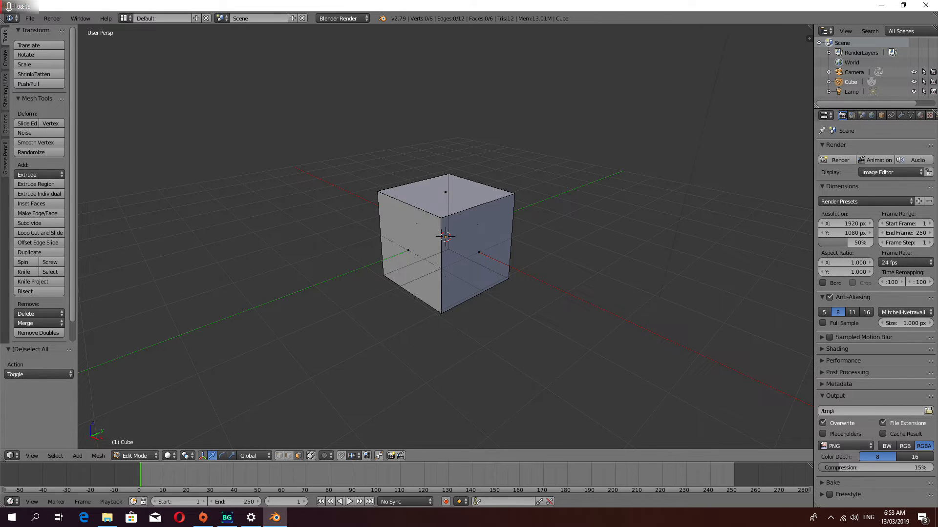
Toggle the view between perspective and orthographic projection several times, ending in orthographic.
{"action": "key", "text": "KP_5"}
{"action": "middle_click_drag", "start_coordinate": [391, 293], "coordinate": [463, 299]}
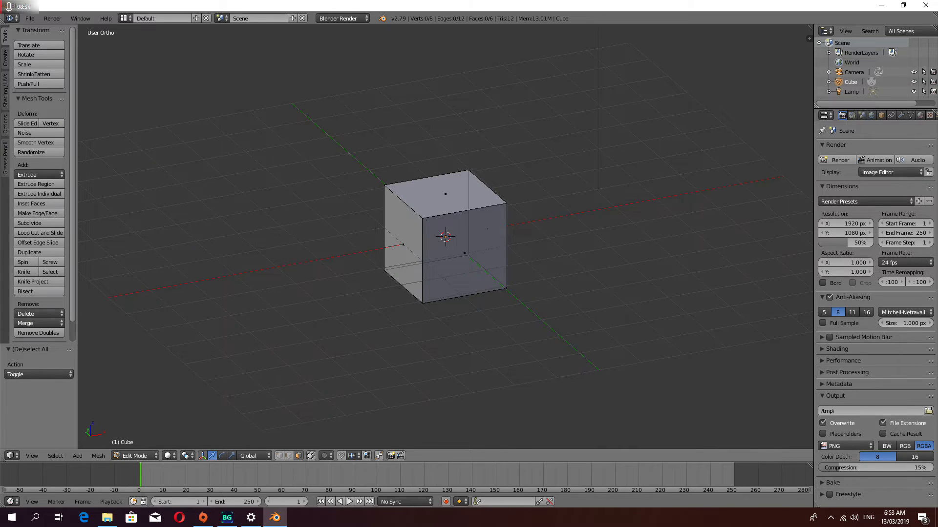
{"action": "key", "text": "KP_5"}
{"action": "key", "text": "KP_5"}
{"action": "key", "text": "KP_5"}
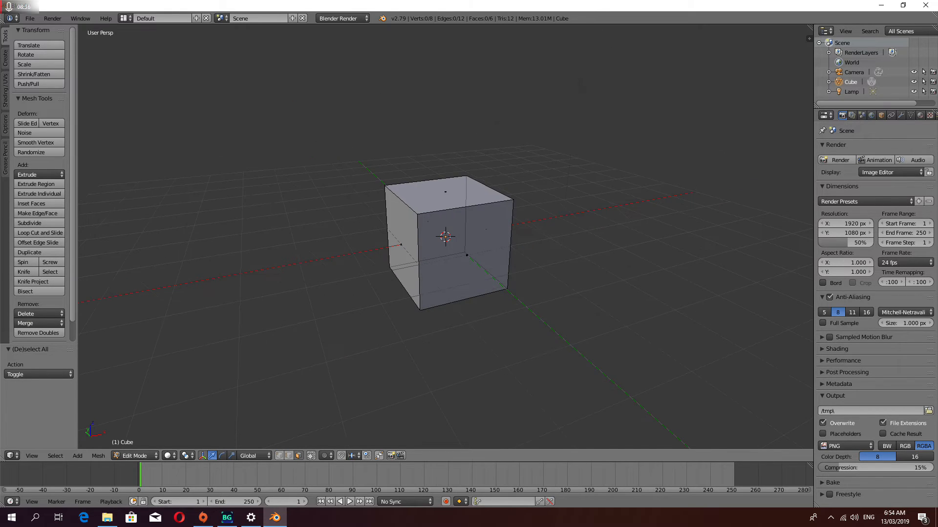
{"action": "key", "text": "KP_5"}
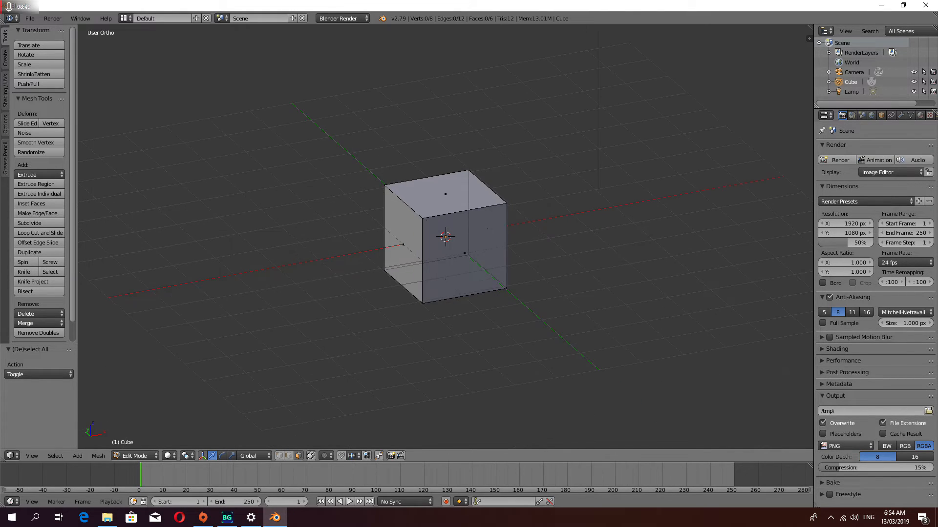
Cycle through the right, top and front orthographic views of the cube.
{"action": "key", "text": "KP_3"}
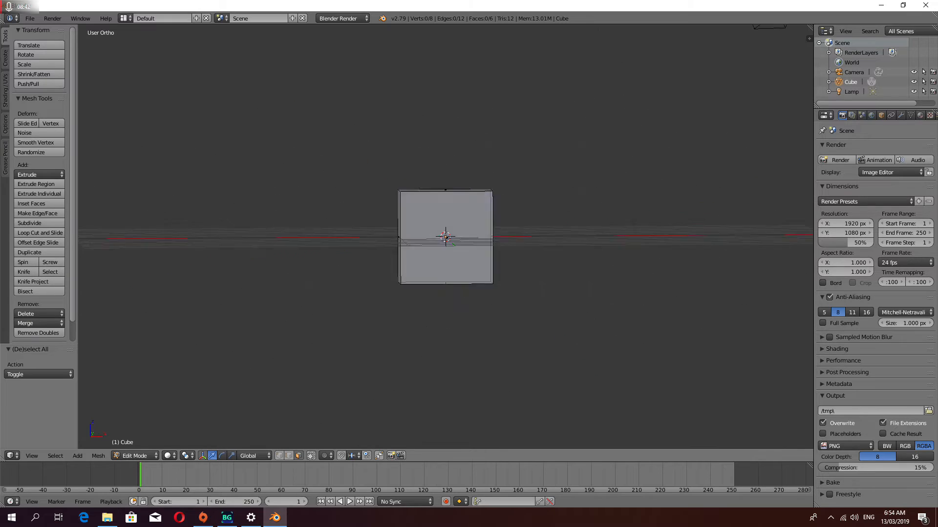
{"action": "key", "text": "KP_7"}
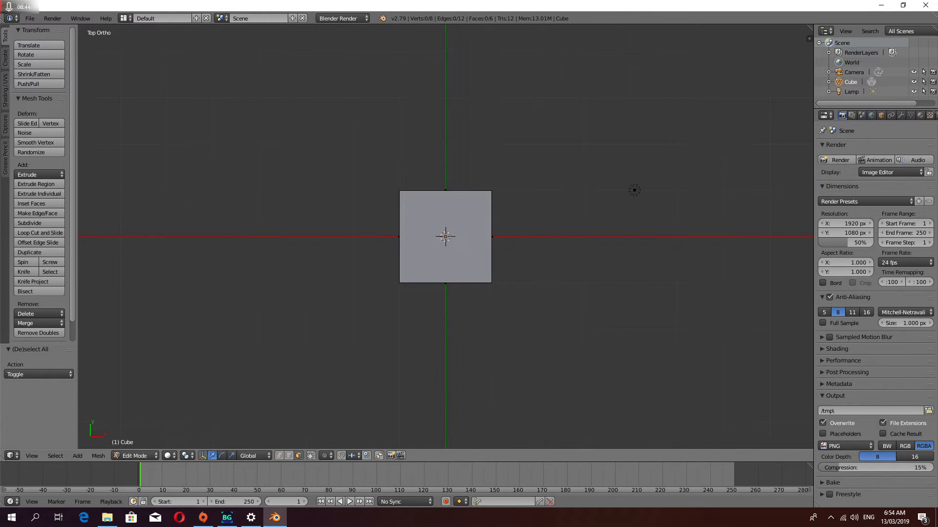
{"action": "key", "text": "KP_1"}
{"action": "key", "text": "KP_3"}
{"action": "key", "text": "KP_7"}
{"action": "key", "text": "KP_1"}
{"action": "key", "text": "KP_3"}
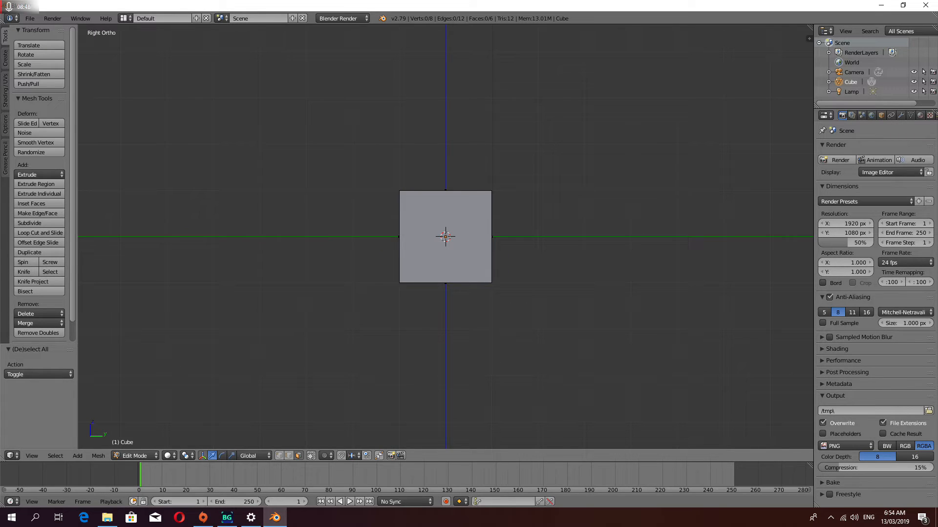
{"action": "key", "text": "KP_7"}
{"action": "key", "text": "KP_3"}
View the cube from the back and bottom, then from the front and back again in orthographic projection.
{"action": "key", "text": "ctrl+KP_1"}
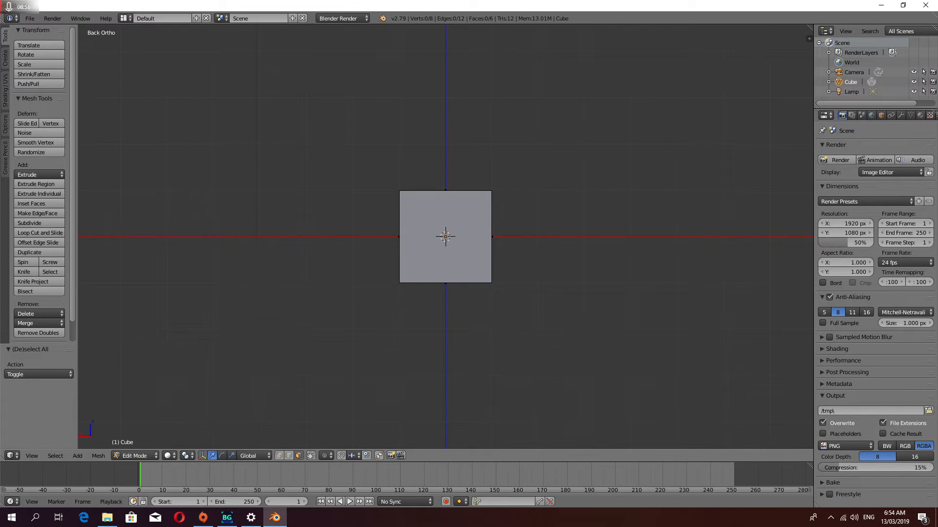
{"action": "key", "text": "ctrl+KP_7"}
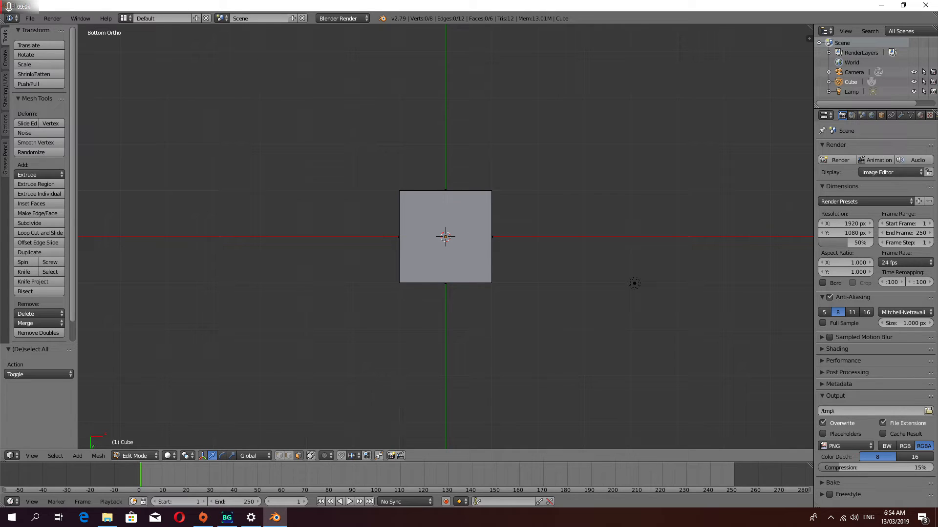
{"action": "key", "text": "KP_1"}
{"action": "key", "text": "ctrl+KP_1"}
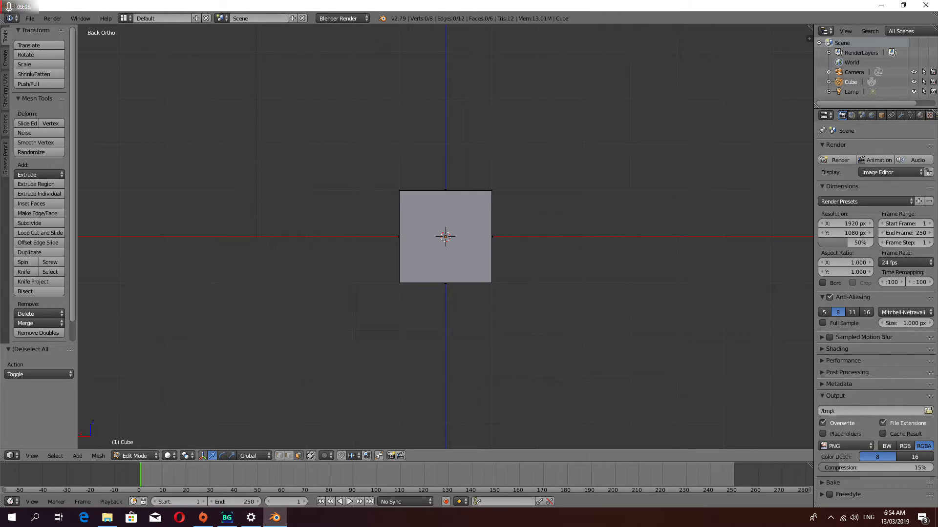
View the cube from the right, left and top in orthographic projection, then return to an angled view.
{"action": "key", "text": "KP_3"}
{"action": "key", "text": "ctrl+KP_3"}
{"action": "key", "text": "KP_7"}
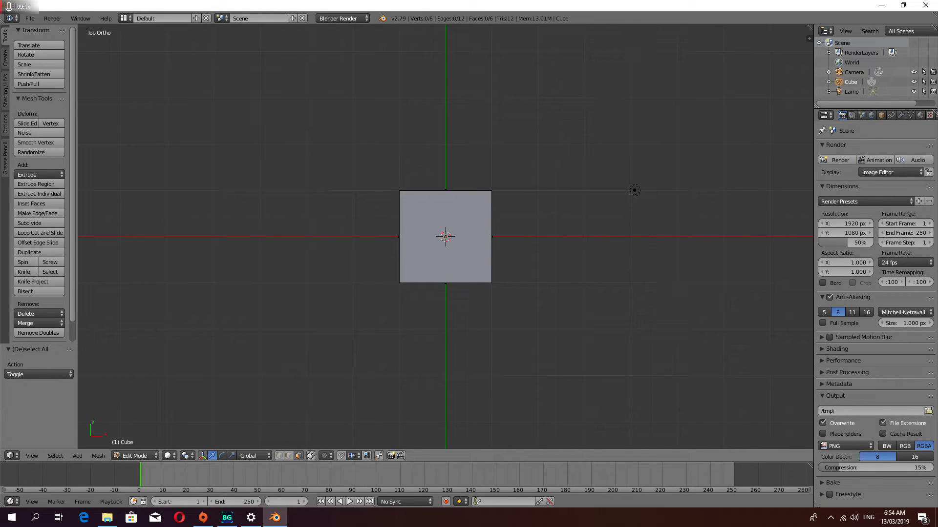
{"action": "middle_click_drag", "start_coordinate": [445, 237], "coordinate": [420, 364]}
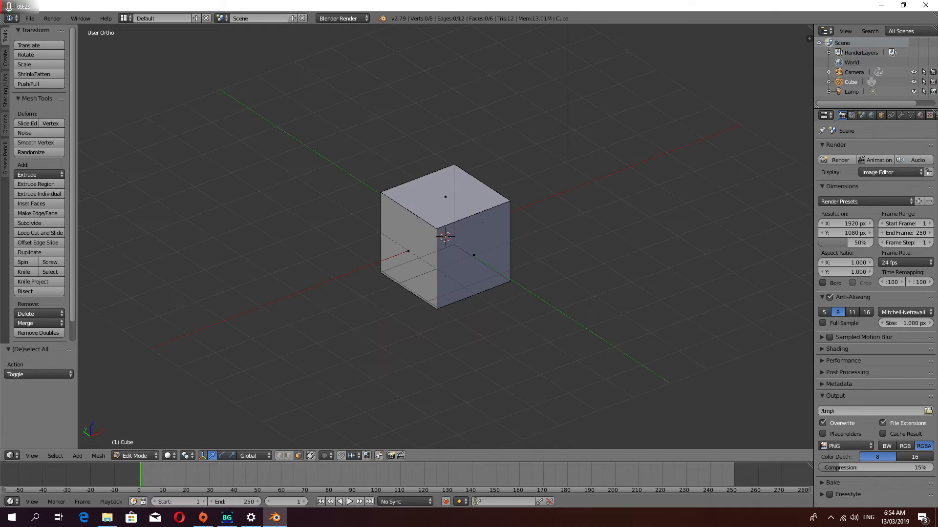
Select the cube's negative-Y face, try pulling it about 4.5 units outward along Y, and undo that move.
{"action": "right_click", "coordinate": [446, 236]}
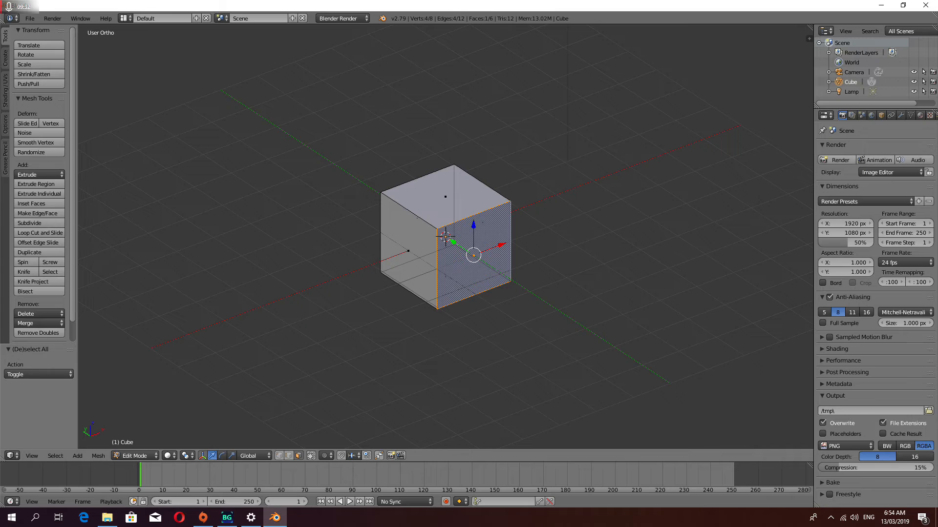
{"action": "left_click_drag", "start_coordinate": [453, 242], "coordinate": [580, 325]}
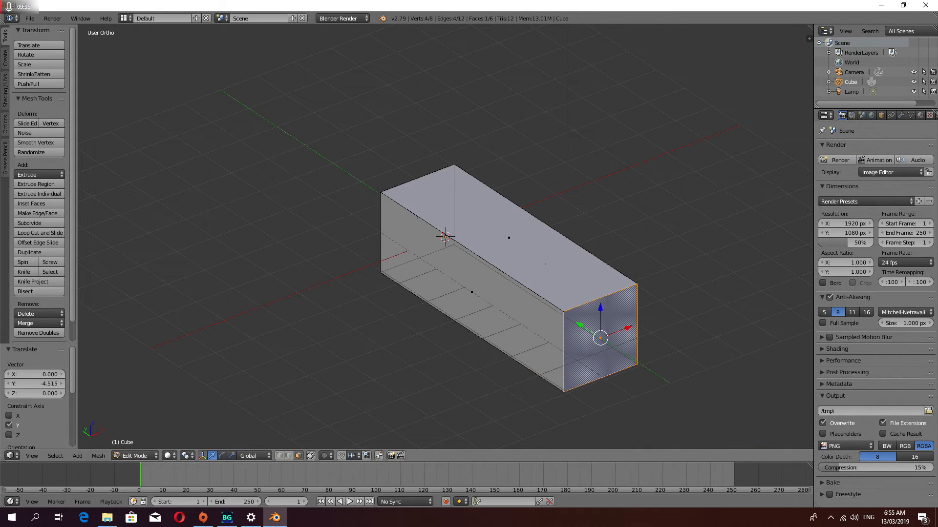
{"action": "key", "text": "ctrl+z"}
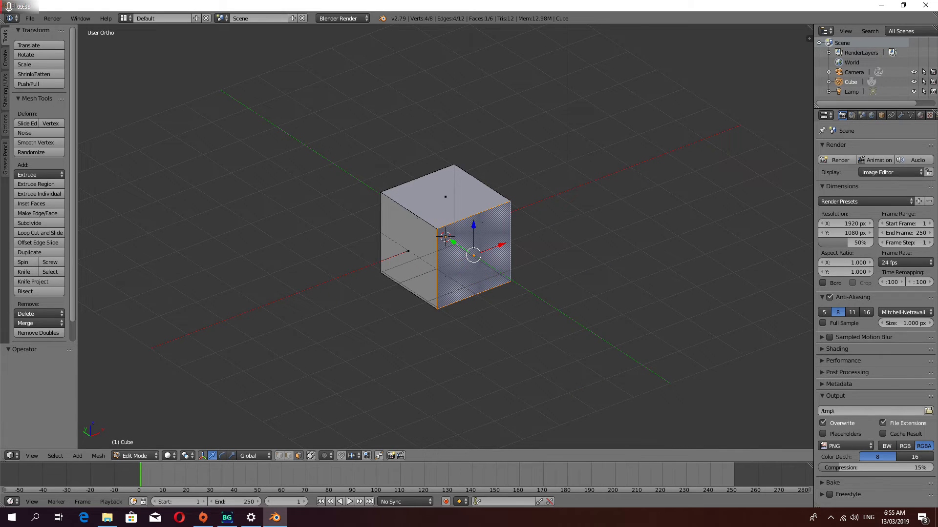
Move the selected side face about 2.72 units in the negative Y direction, constrained to the Y axis.
{"action": "key", "text": "g"}
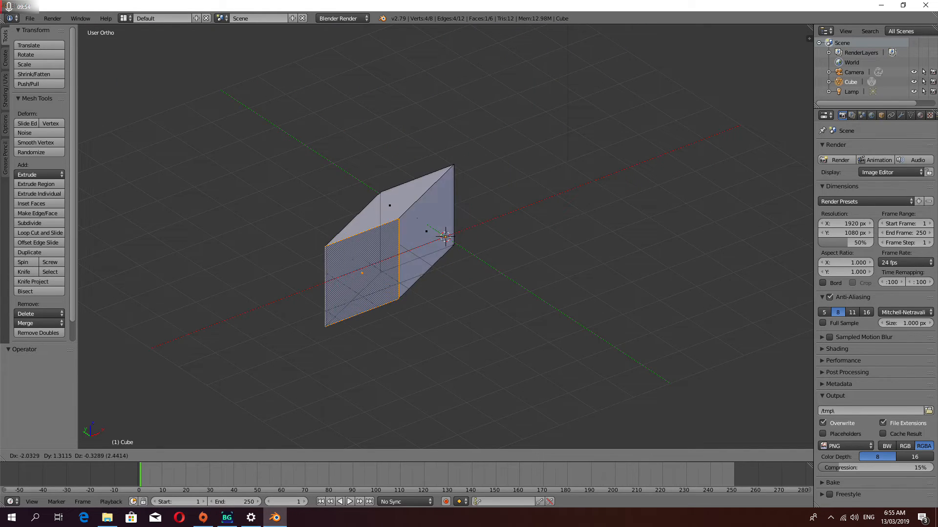
{"action": "key", "text": "y"}
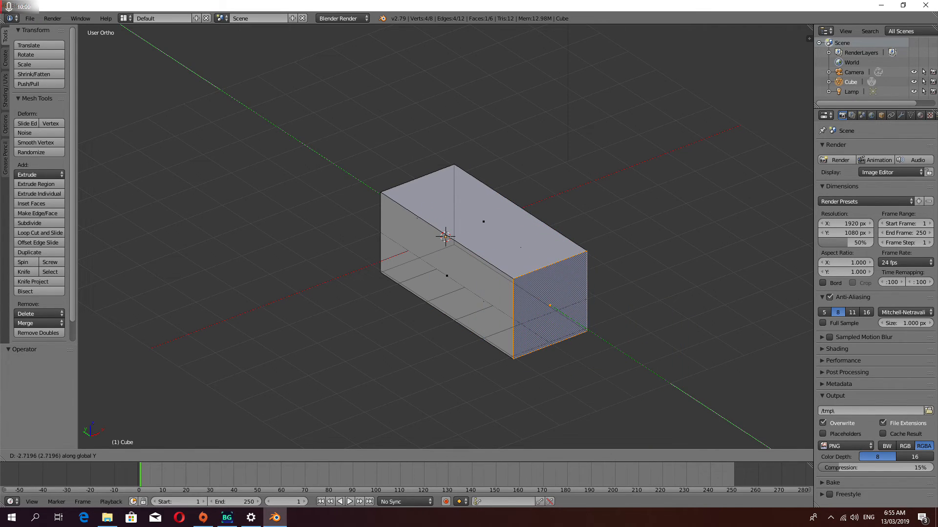
{"action": "key", "text": "Return"}
Select the long negative-X side face and move it about 2.25 units outward along the X axis.
{"action": "right_click", "coordinate": [446, 276]}
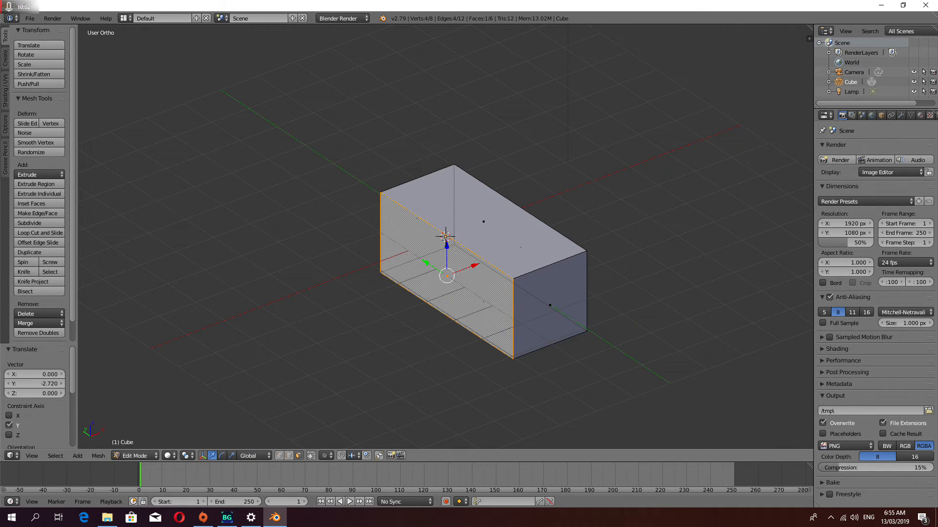
{"action": "key", "text": "g"}
{"action": "key", "text": "x"}
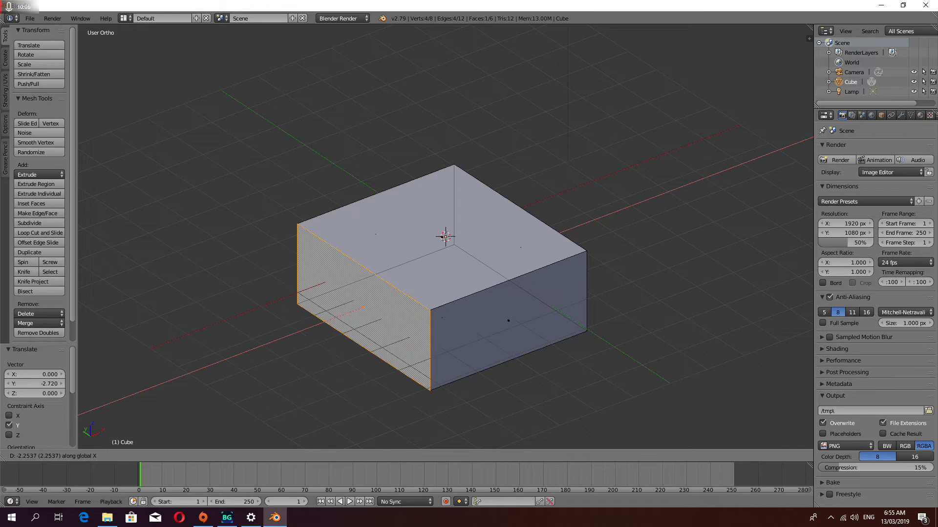
{"action": "key", "text": "Return"}
Raise the top face about 0.77 units along the Z axis and select the whole mesh.
{"action": "right_click", "coordinate": [445, 236]}
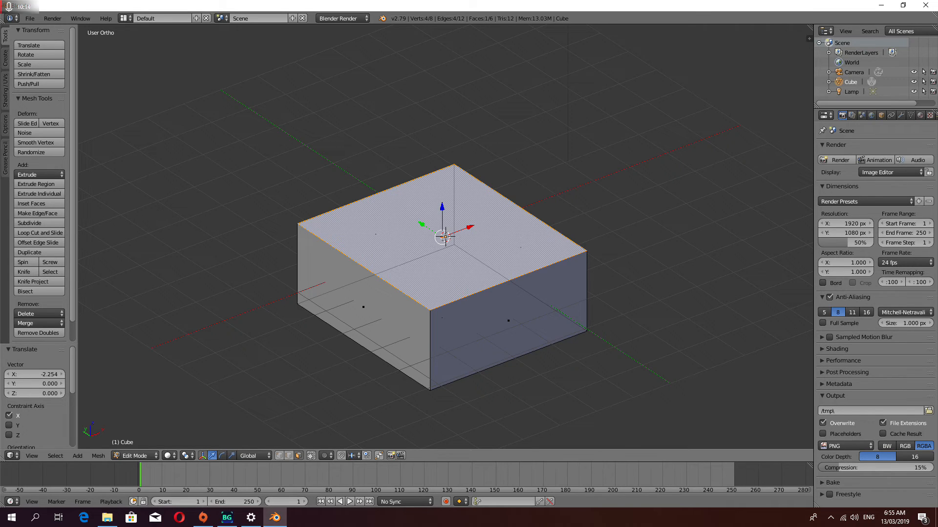
{"action": "key", "text": "g"}
{"action": "key", "text": "z"}
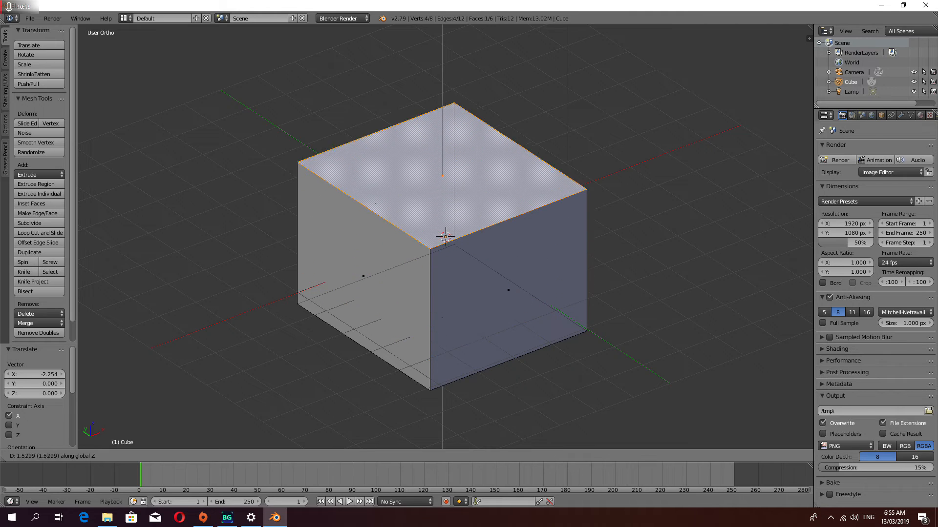
{"action": "key", "text": "Return"}
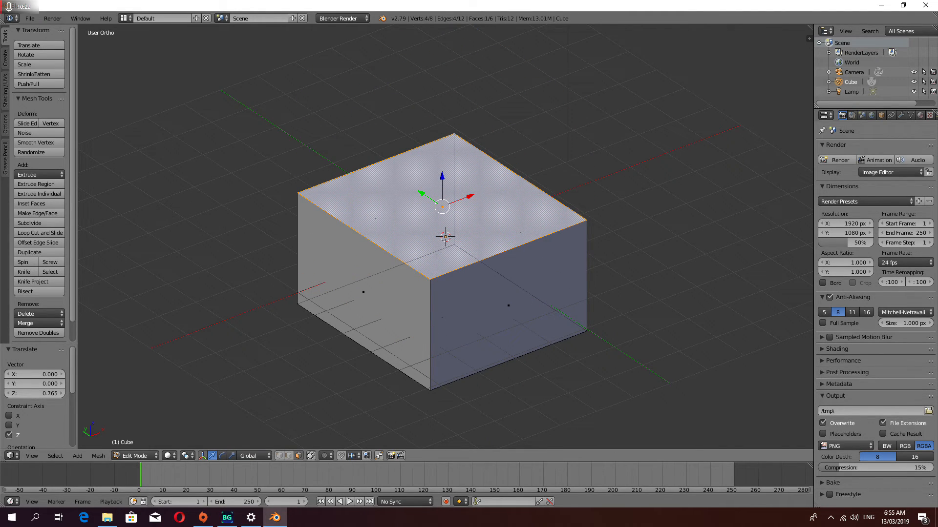
{"action": "key", "text": "a"}
{"action": "key", "text": "a"}
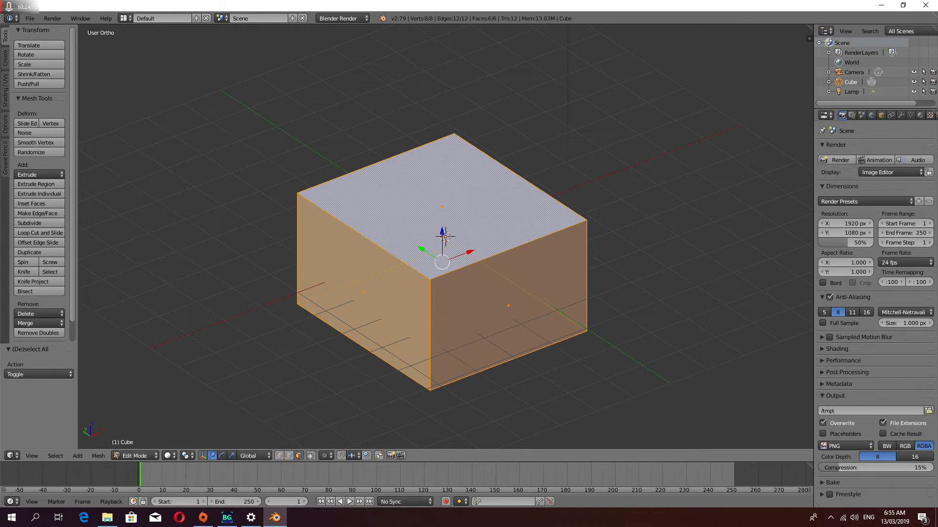
Try rotating the whole mesh freely, around single global axes, and with the Z or X axis locked, and cancel the rotation.
{"action": "key", "text": "r"}
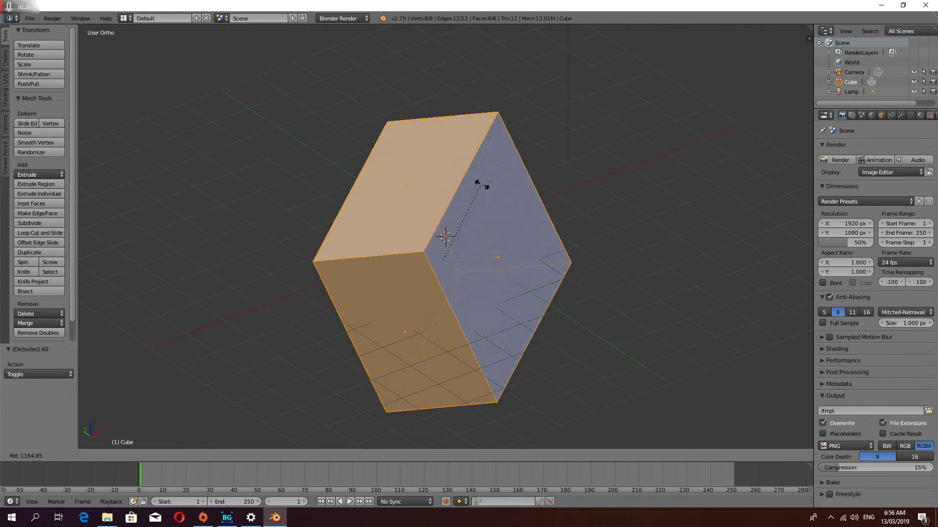
{"action": "key", "text": "z"}
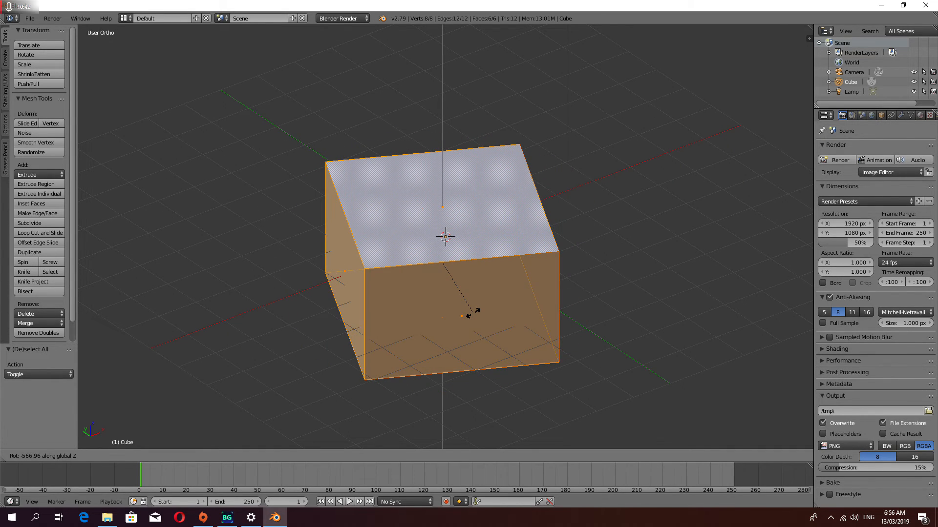
{"action": "key", "text": "x"}
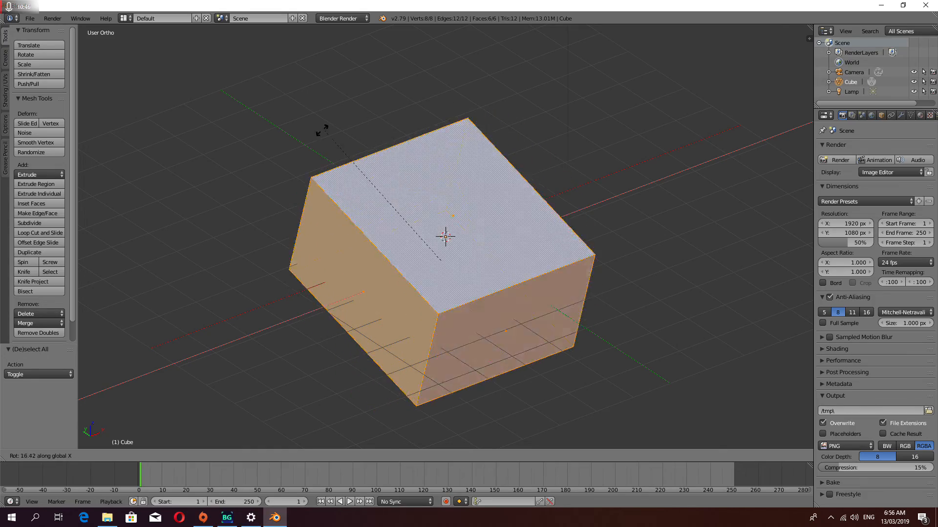
{"action": "key", "text": "y"}
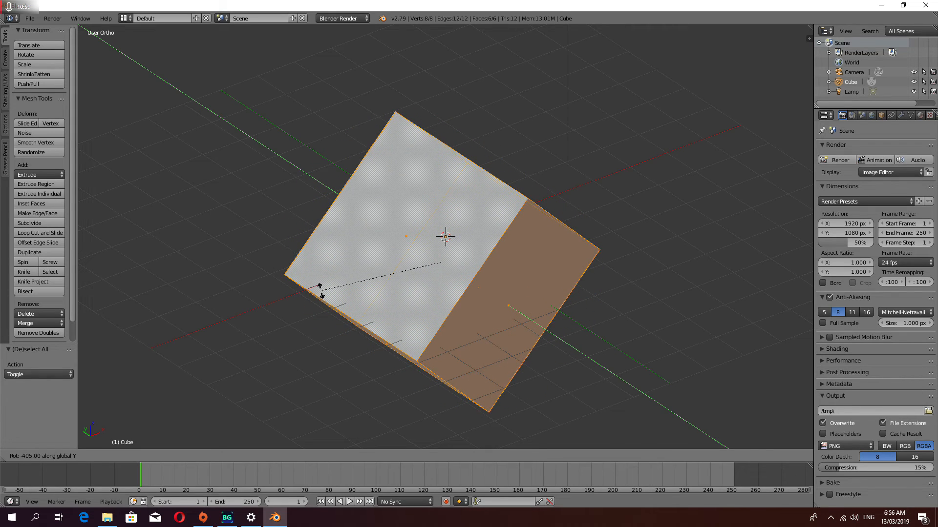
{"action": "key", "text": "z"}
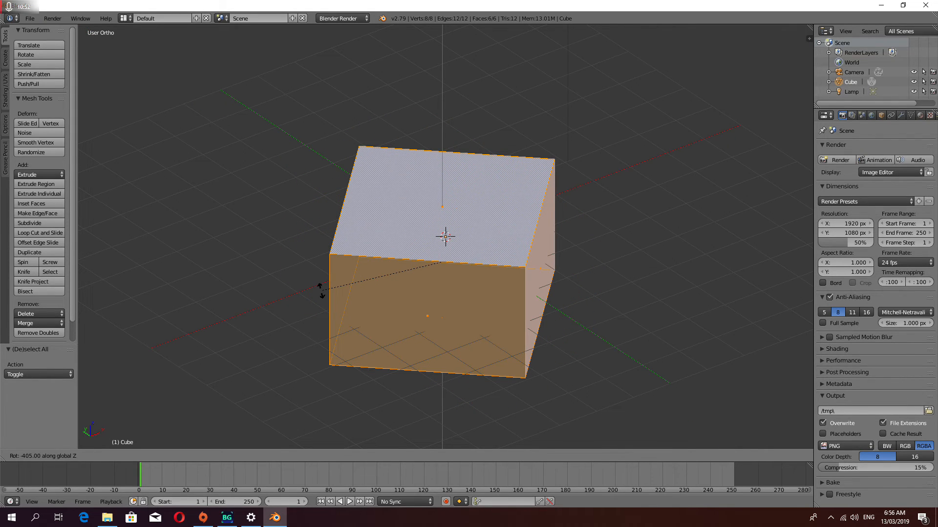
{"action": "key", "text": "x"}
{"action": "key", "text": "shift+z"}
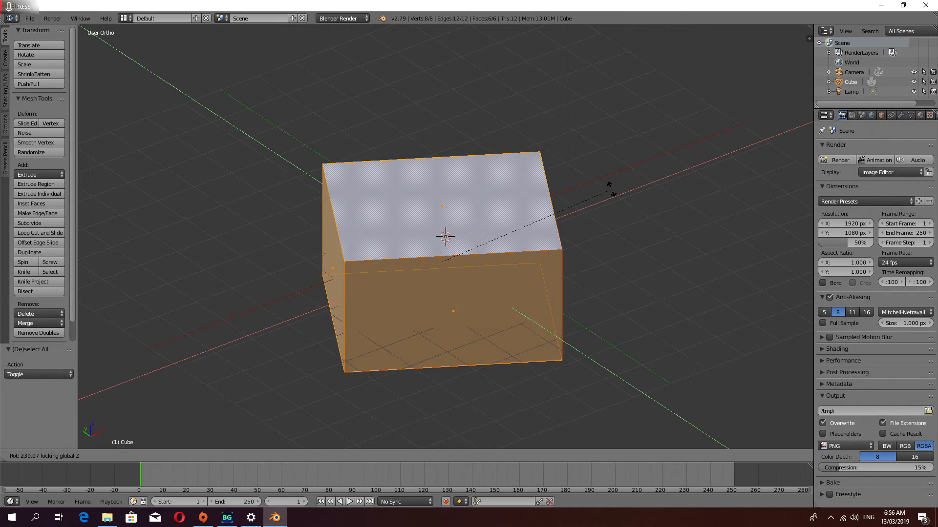
{"action": "key", "text": "shift+z"}
{"action": "key", "text": "shift+x"}
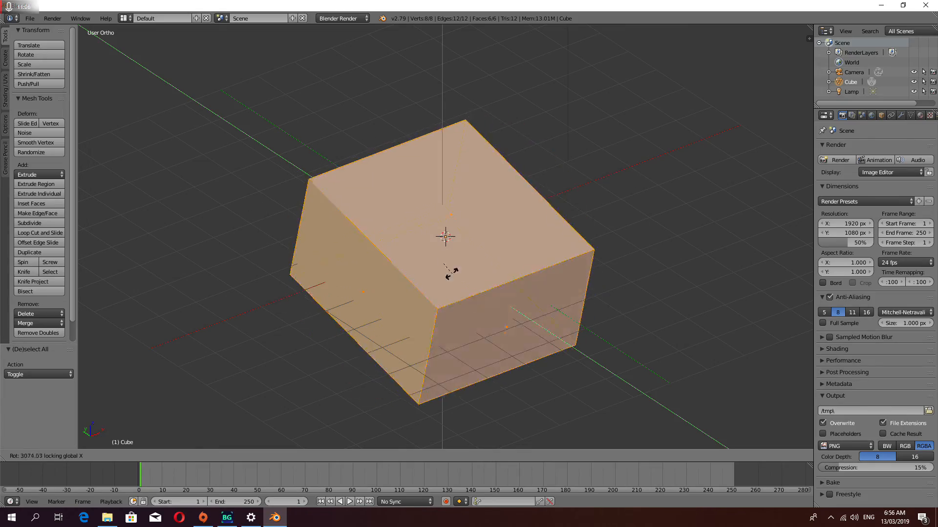
{"action": "key", "text": "x"}
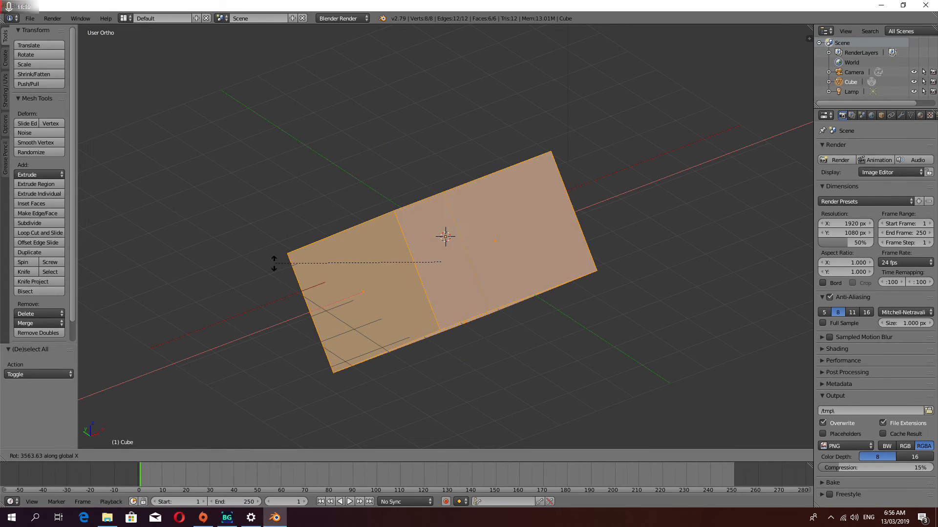
{"action": "key", "text": "Escape"}
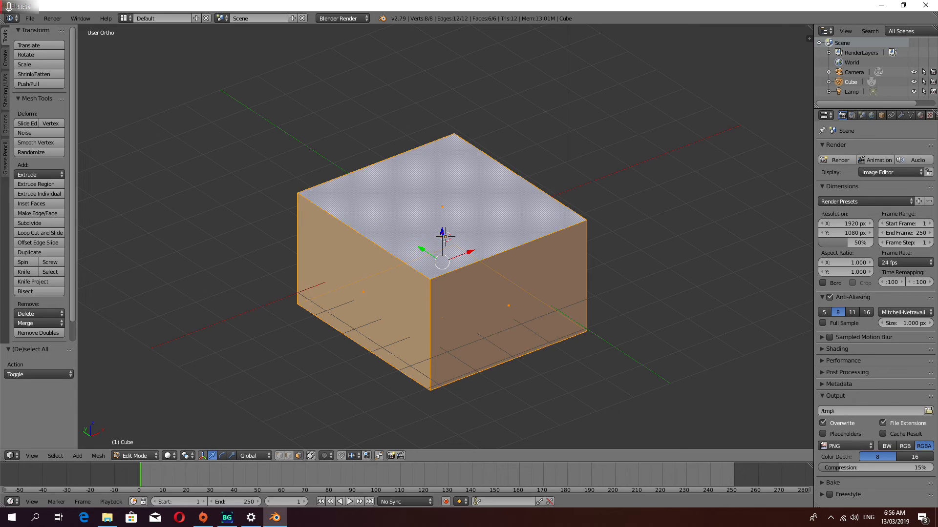
Try uniform, X-axis and Z-axis scaling on the whole mesh, and finish by scaling it about -0.993 along Y.
{"action": "key", "text": "s"}
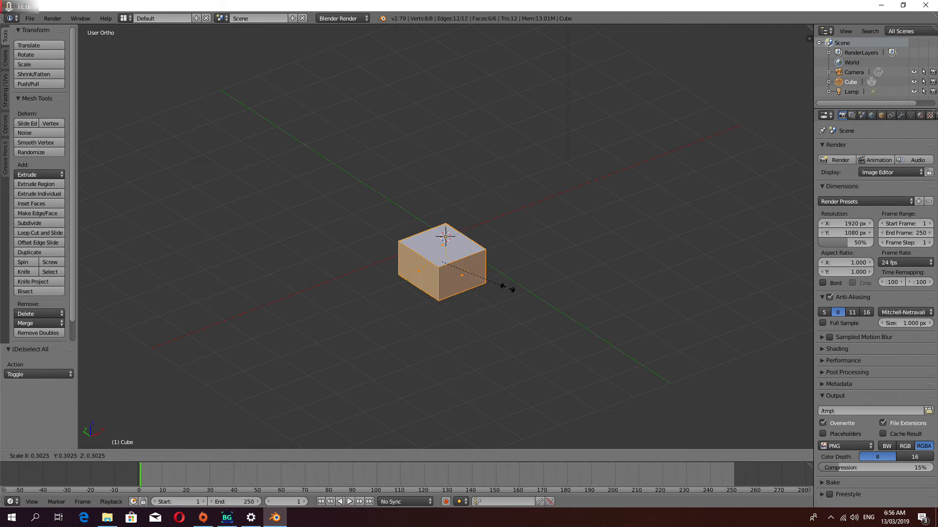
{"action": "key", "text": "x"}
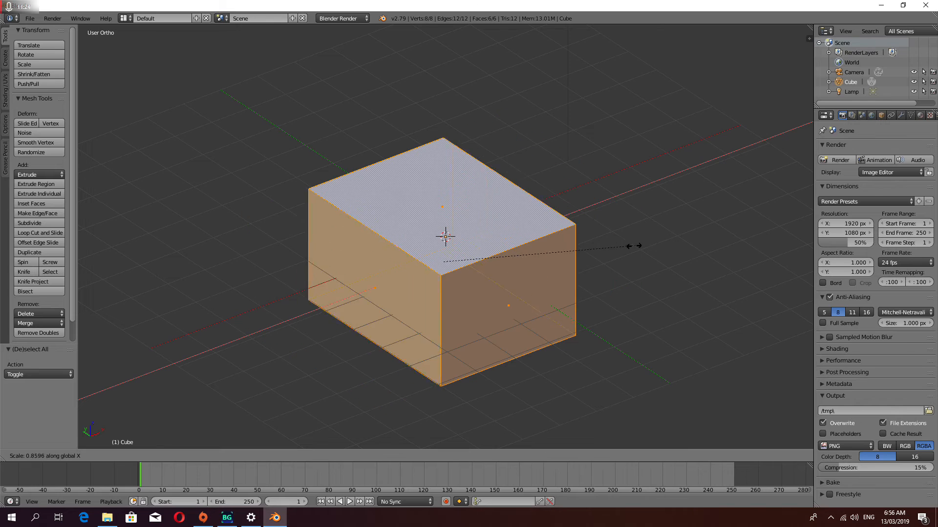
{"action": "key", "text": "z"}
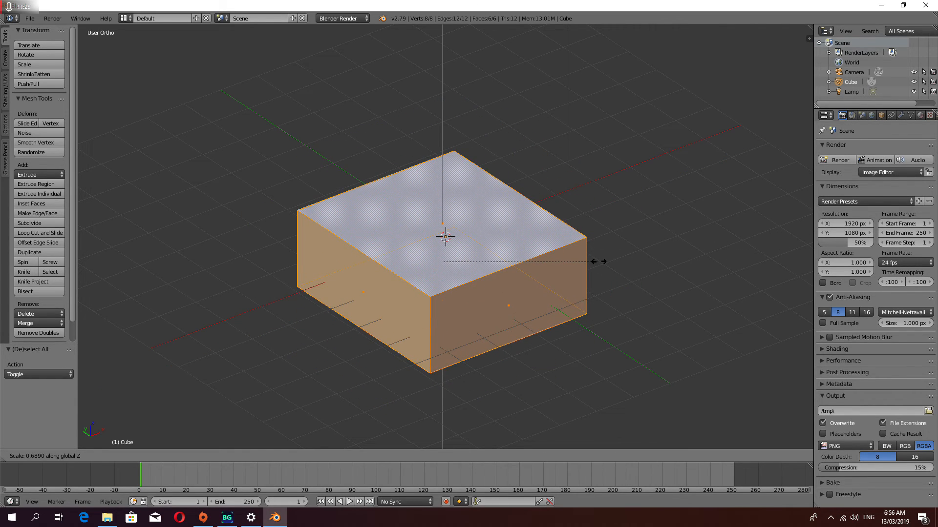
{"action": "key", "text": "y"}
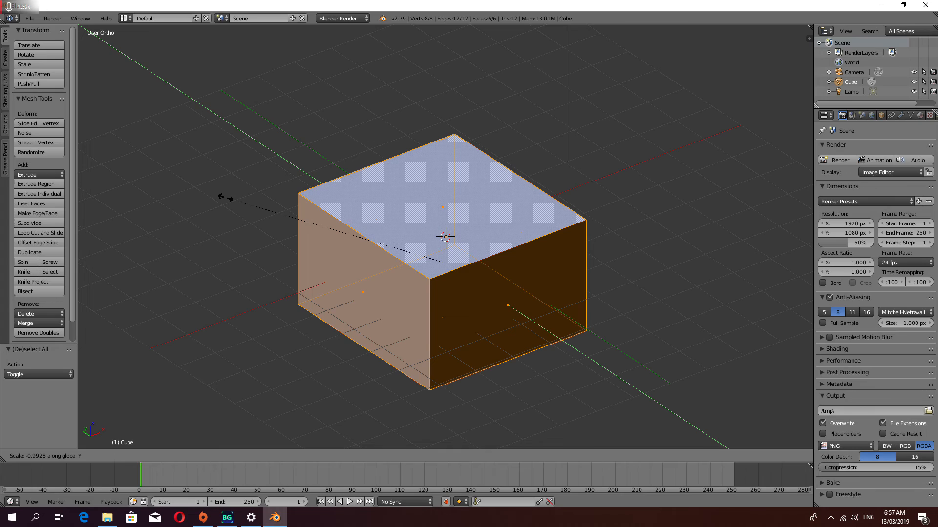
{"action": "left_click", "coordinate": [225, 197]}
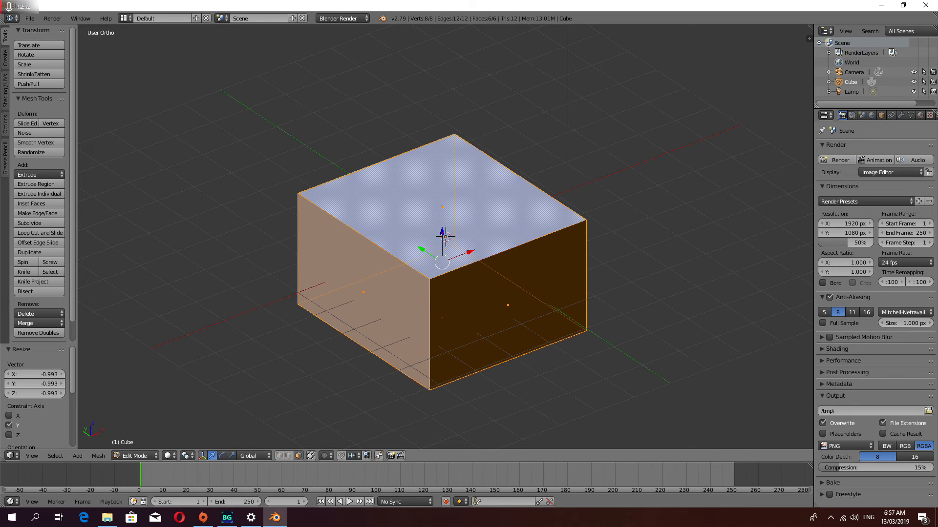
Search the commands for "make" and run Make Normals Consistent on the whole mesh to correct its face normals.
{"action": "middle_click_drag", "start_coordinate": [445, 237], "coordinate": [446, 238]}
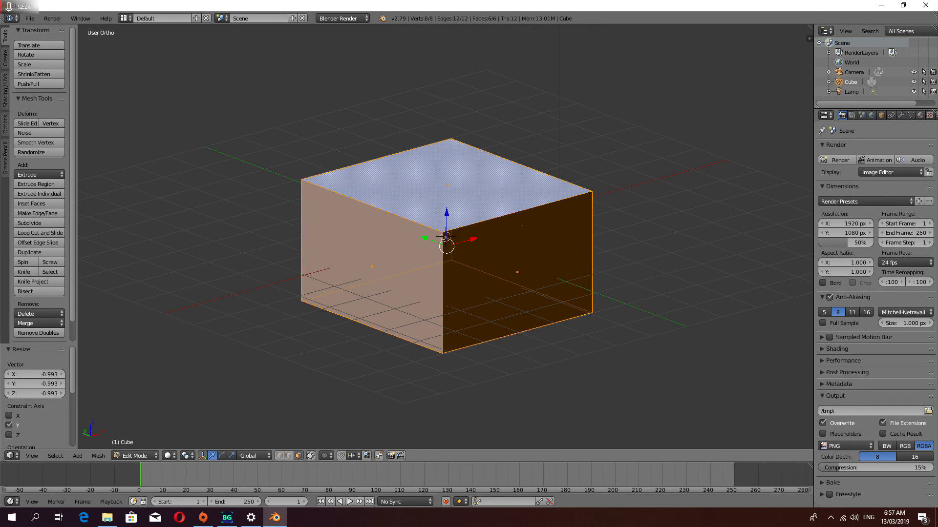
{"action": "key", "text": "space"}
{"action": "type", "text": "make"}
{"action": "key", "text": "Down"}
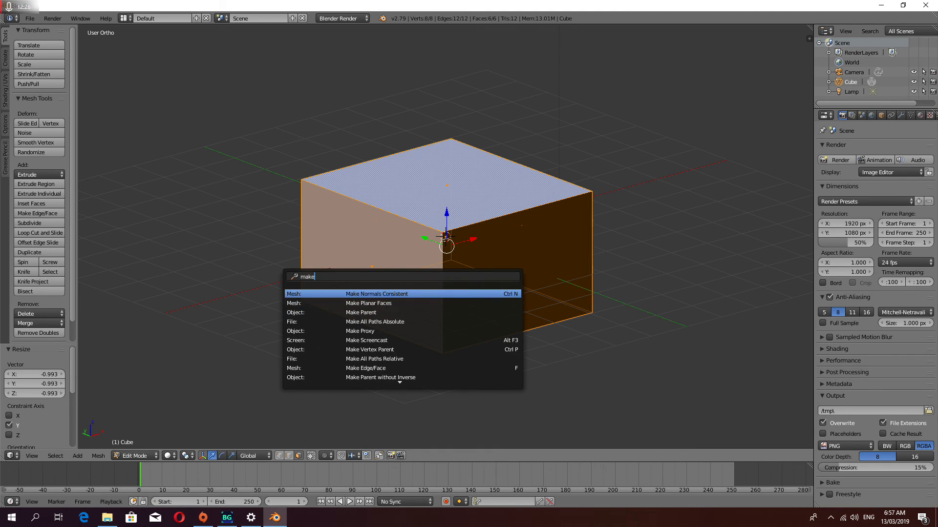
{"action": "key", "text": "Up"}
{"action": "key", "text": "Return"}
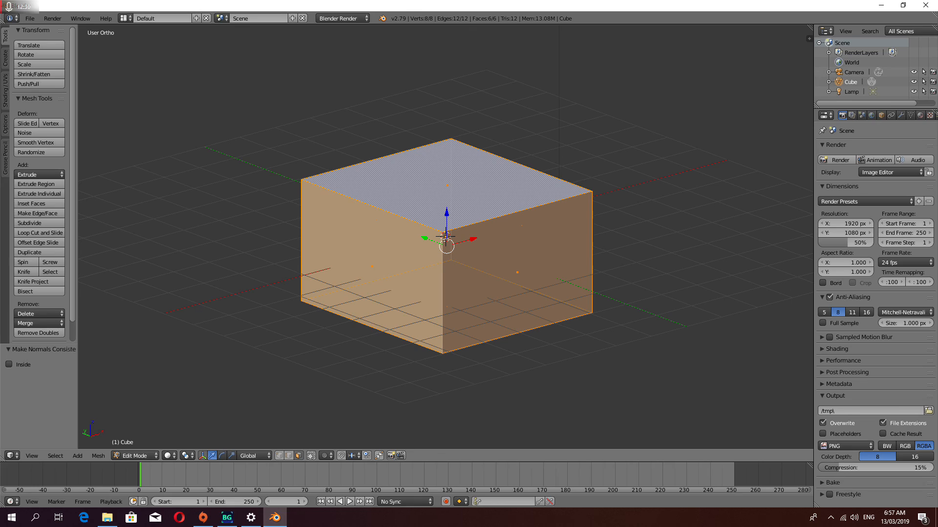
{"action": "mouse_move", "coordinate": [446, 237]}
{"action": "middle_mouse_down"}
{"action": "mouse_move", "coordinate": [468, 210]}
{"action": "mouse_move", "coordinate": [430, 229]}
{"action": "mouse_move", "coordinate": [445, 237]}
{"action": "middle_mouse_up"}
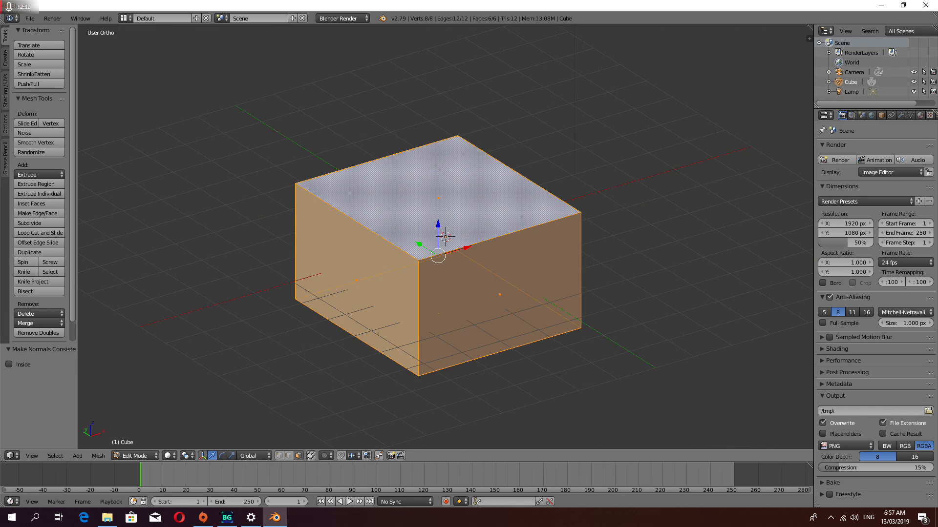
Switch to Object Mode and compare the box in perspective and orthographic projection from several angles, ending in perspective.
{"action": "key", "text": "Tab"}
{"action": "middle_click_drag", "start_coordinate": [479, 279], "coordinate": [309, 284]}
{"action": "key", "text": "KP_5"}
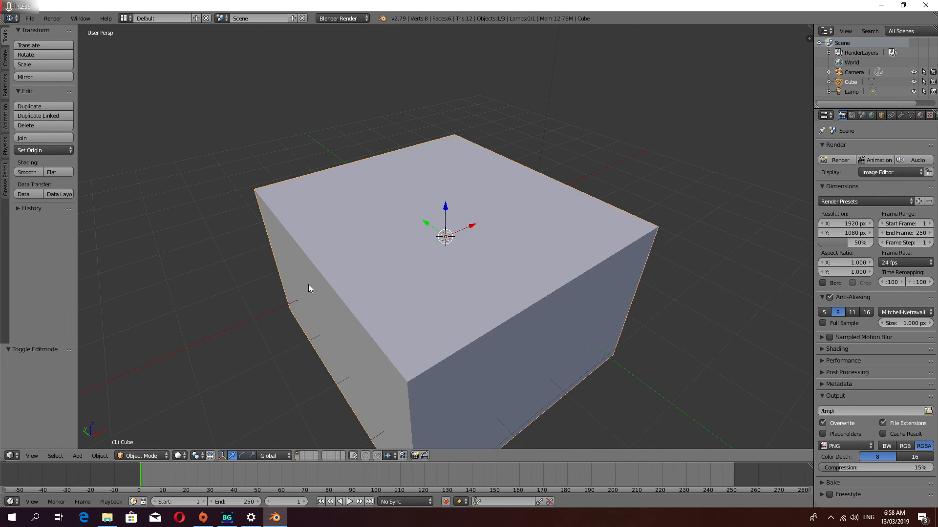
{"action": "scroll", "coordinate": [331, 271], "scroll_direction": "down", "scroll_amount": 7}
{"action": "key", "text": "KP_5"}
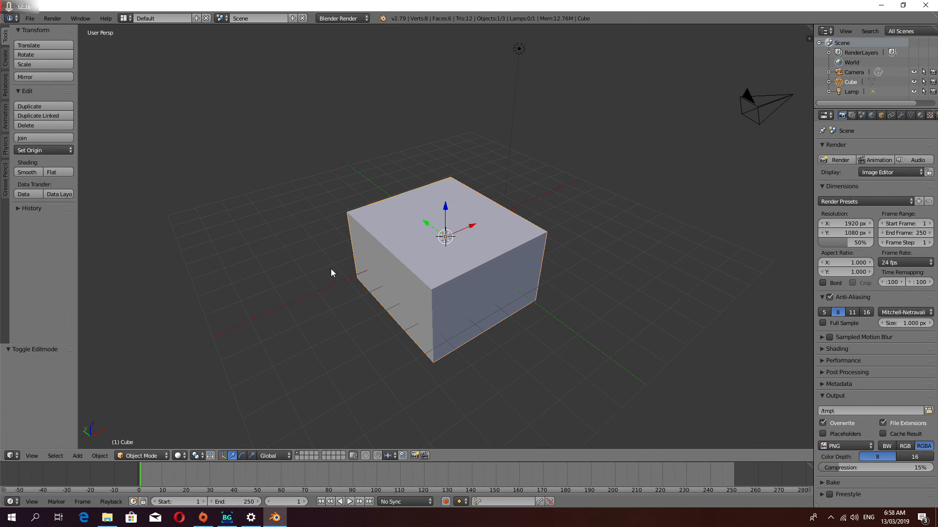
{"action": "key", "text": "KP_5"}
{"action": "middle_click_drag", "start_coordinate": [331, 271], "coordinate": [433, 271]}
{"action": "key", "text": "KP_5"}
{"action": "scroll", "coordinate": [433, 273], "scroll_direction": "up", "scroll_amount": 1}
{"action": "key", "text": "KP_5"}
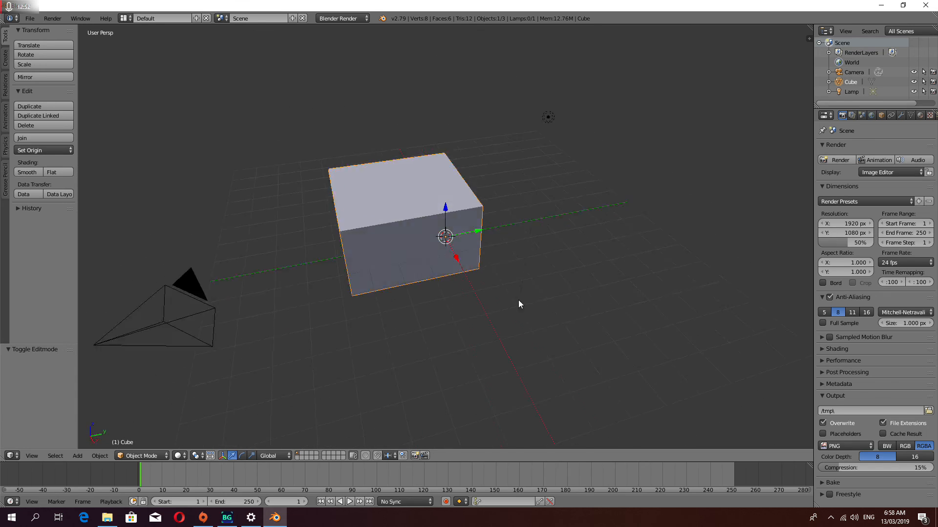